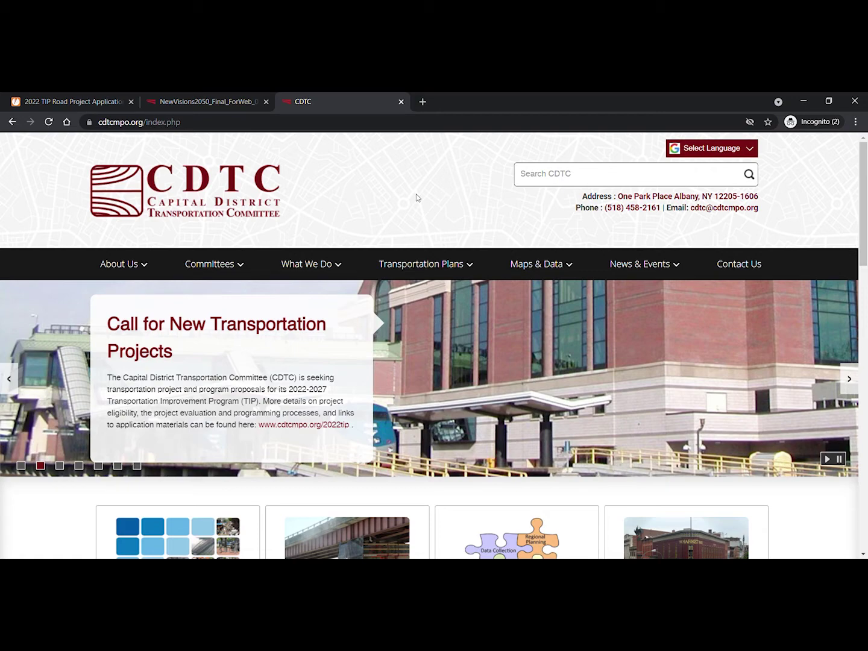
- Open the 2022-2027 TIP Solicitation page from the Transportation Improvement Program section of the CDTC website
{"action": "mouse_move", "coordinate": [439, 258]}
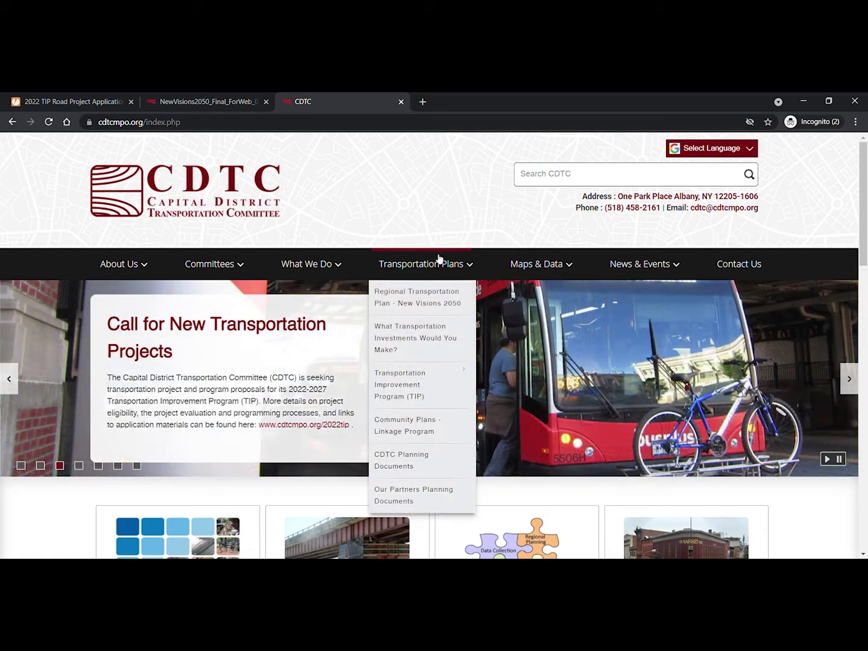
{"action": "mouse_move", "coordinate": [441, 376]}
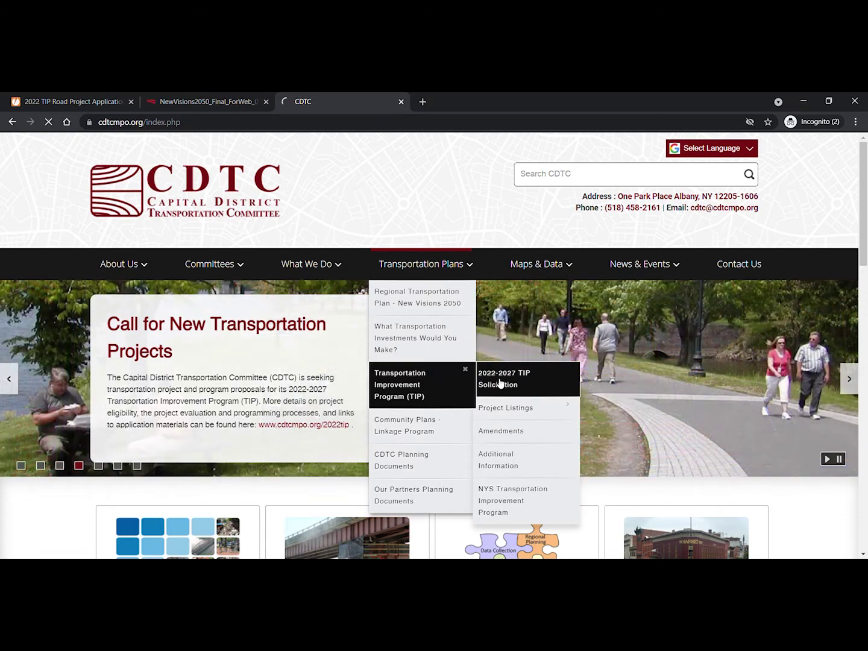
{"action": "left_click", "coordinate": [499, 382]}
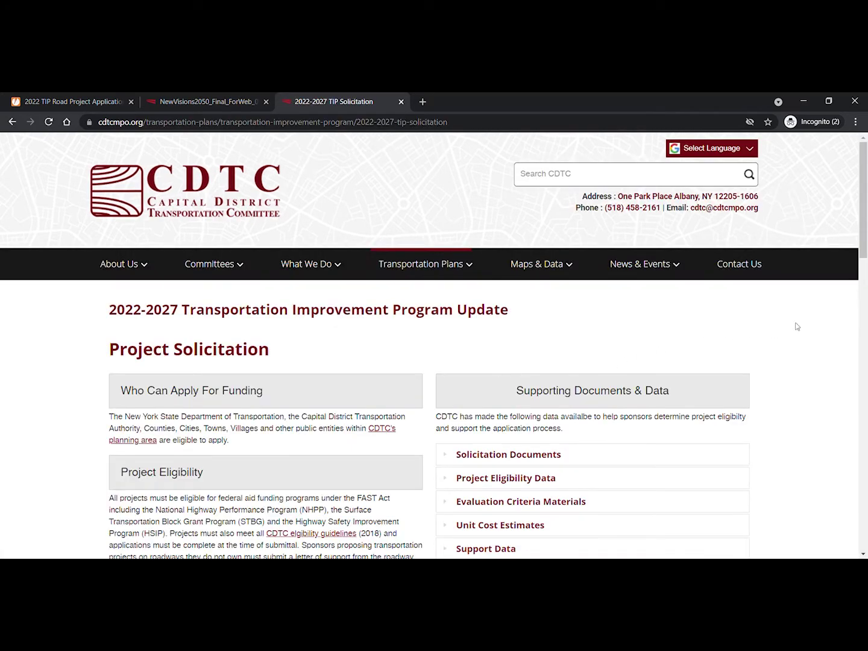
- Look over the Project Solicitation page and open the Roadways project application
{"action": "scroll", "coordinate": [789, 329], "scroll_direction": "down", "scroll_amount": 7}
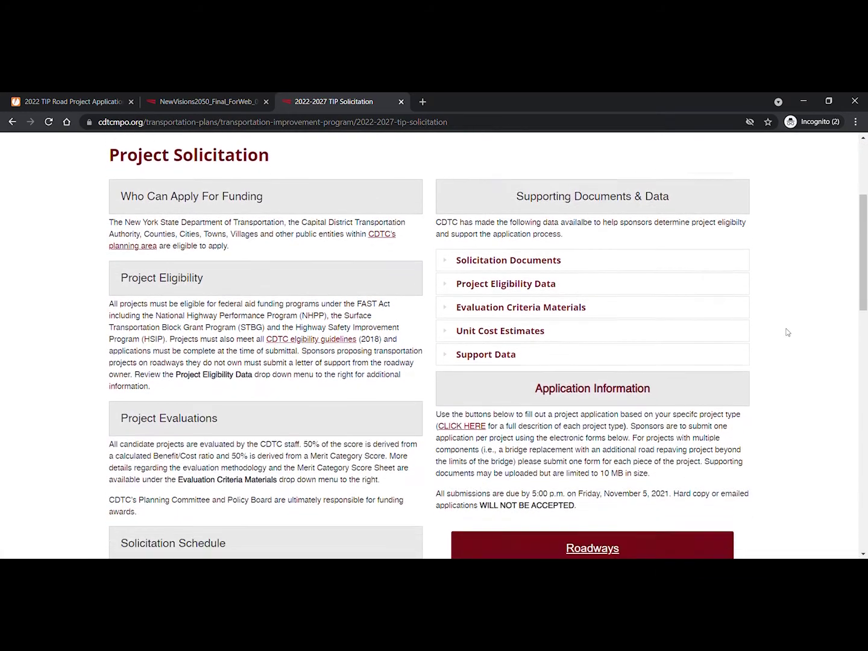
{"action": "scroll", "coordinate": [787, 332], "scroll_direction": "down", "scroll_amount": 1}
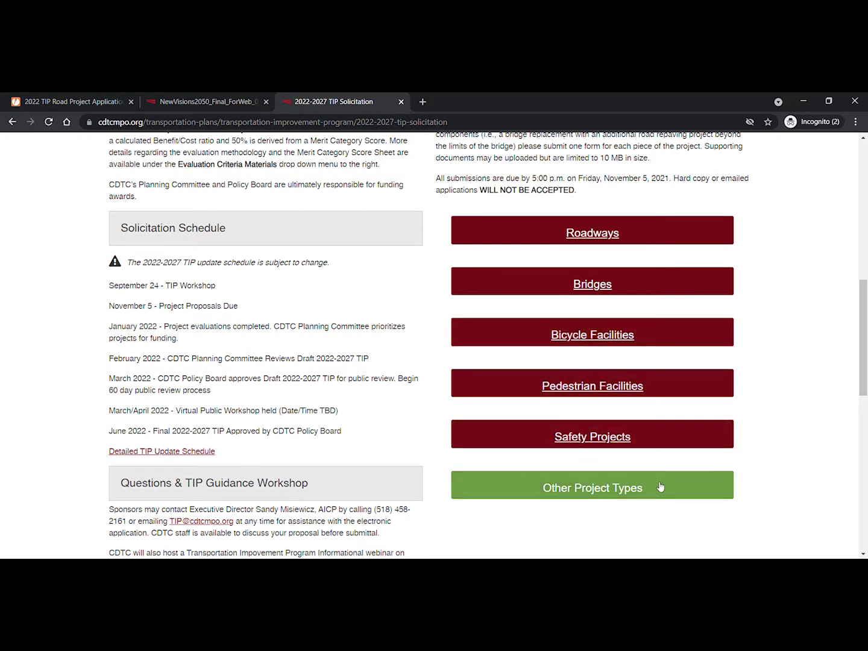
{"action": "scroll", "coordinate": [785, 450], "scroll_direction": "up", "scroll_amount": 3}
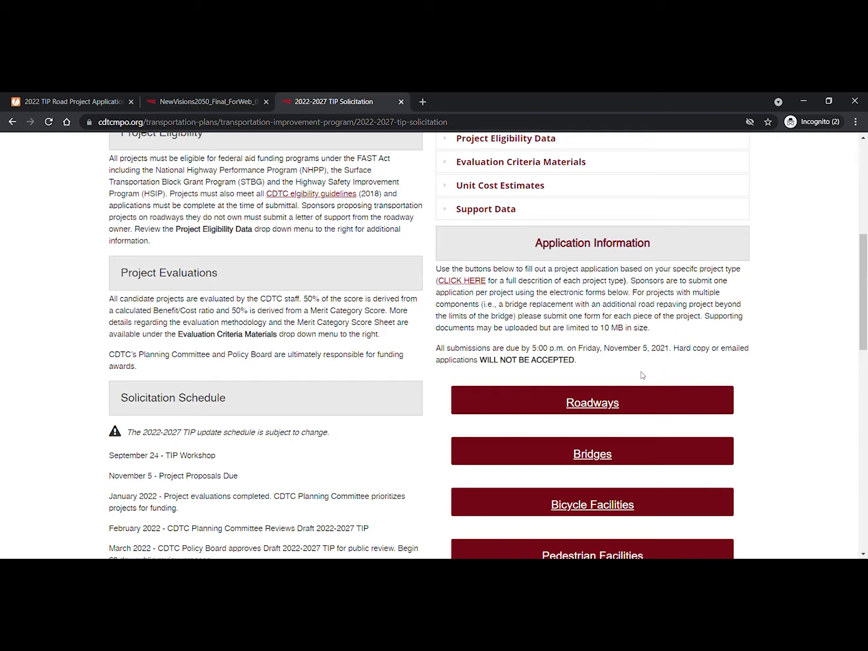
{"action": "left_click", "coordinate": [617, 401]}
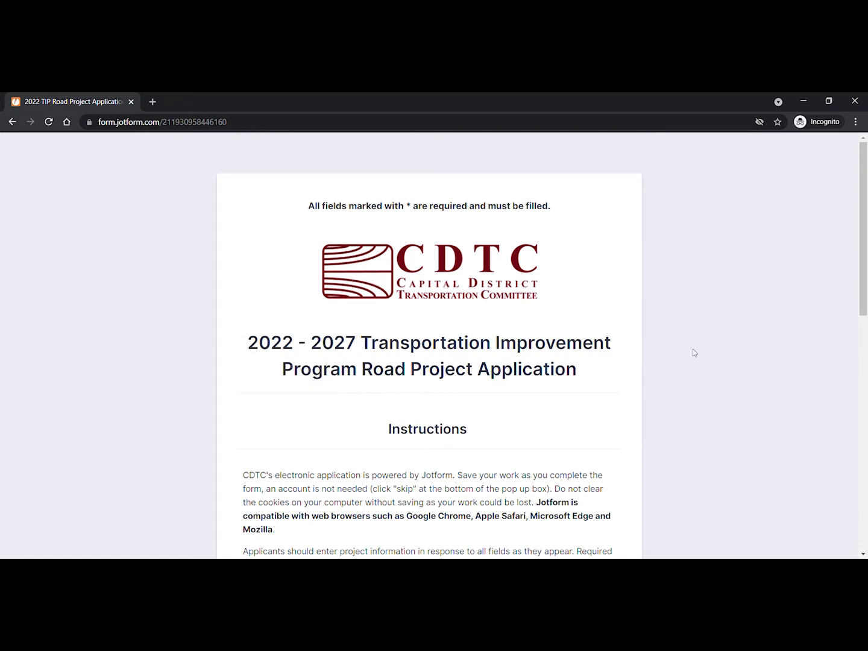
- Read through the road project application instructions and continue to Part A: New Visions 2050 and Certifications
{"action": "scroll", "coordinate": [694, 353], "scroll_direction": "down", "scroll_amount": 9}
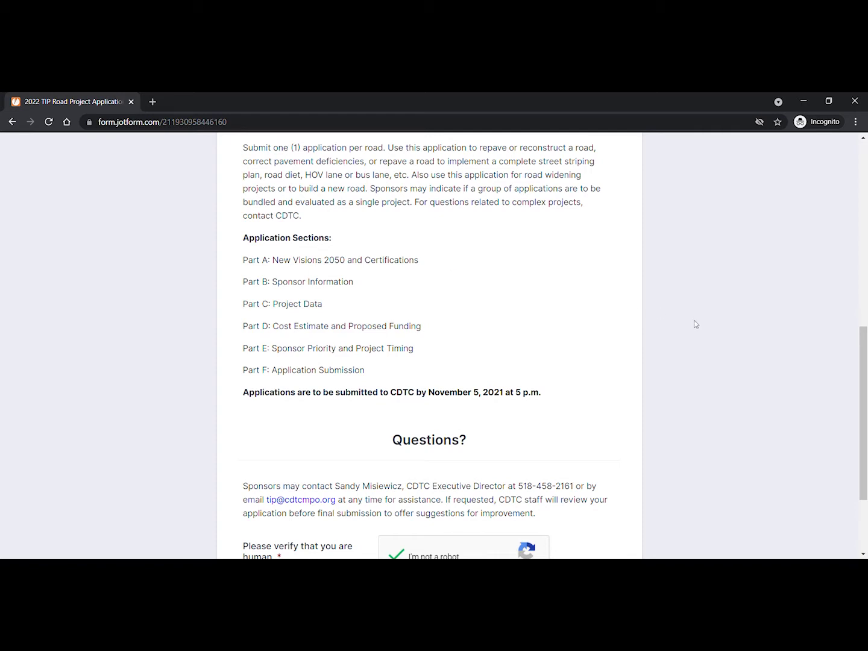
{"action": "scroll", "coordinate": [694, 324], "scroll_direction": "down", "scroll_amount": 1}
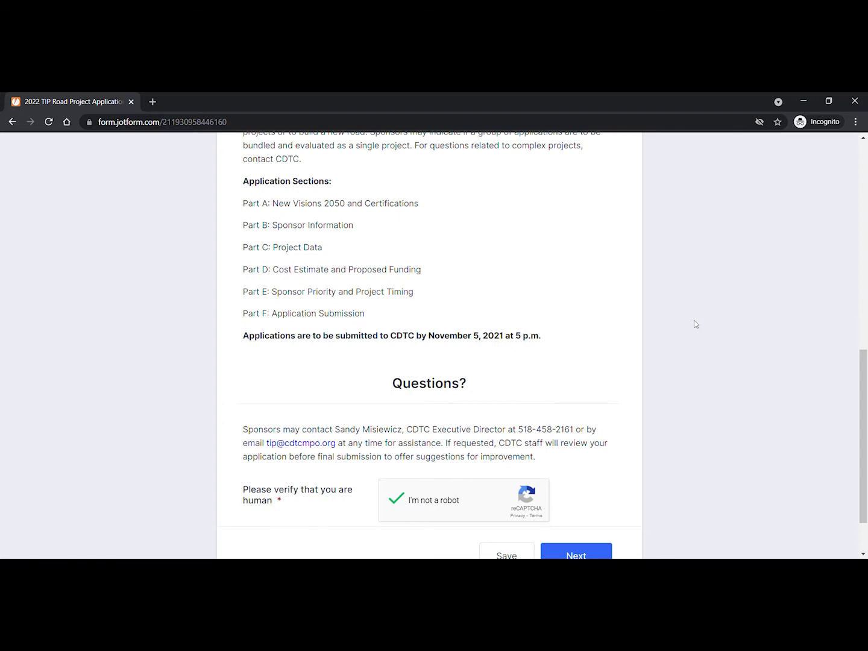
{"action": "scroll", "coordinate": [694, 324], "scroll_direction": "down", "scroll_amount": 1}
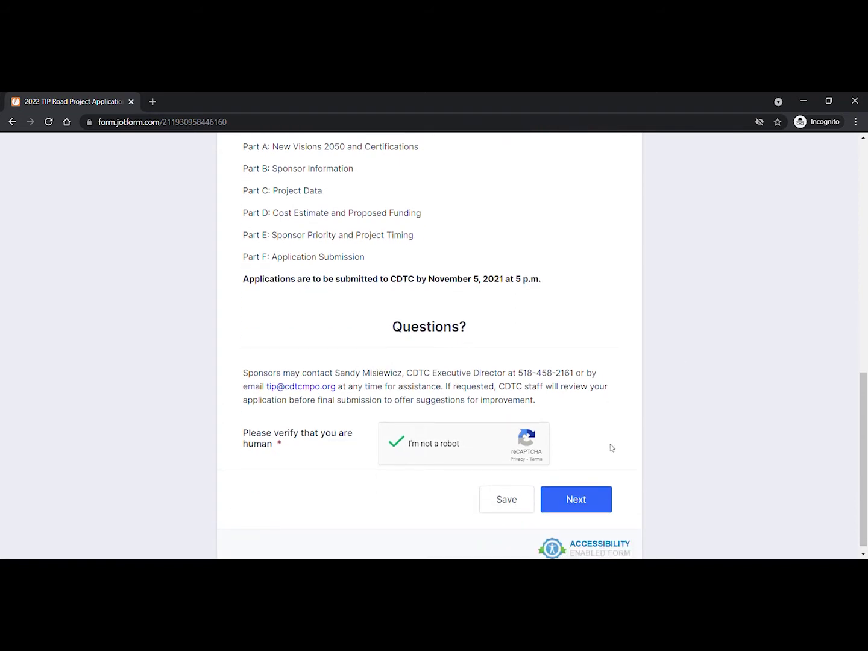
{"action": "left_click", "coordinate": [591, 513]}
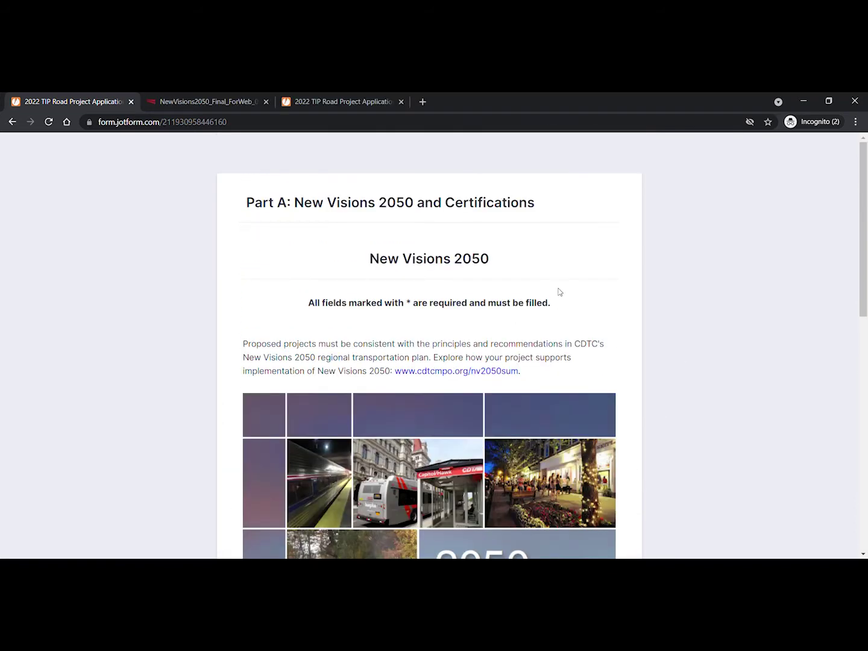
- View the New Visions 2050 plan PDF, and return to the principles question in Part A of the application
{"action": "scroll", "coordinate": [652, 252], "scroll_direction": "down", "scroll_amount": 4}
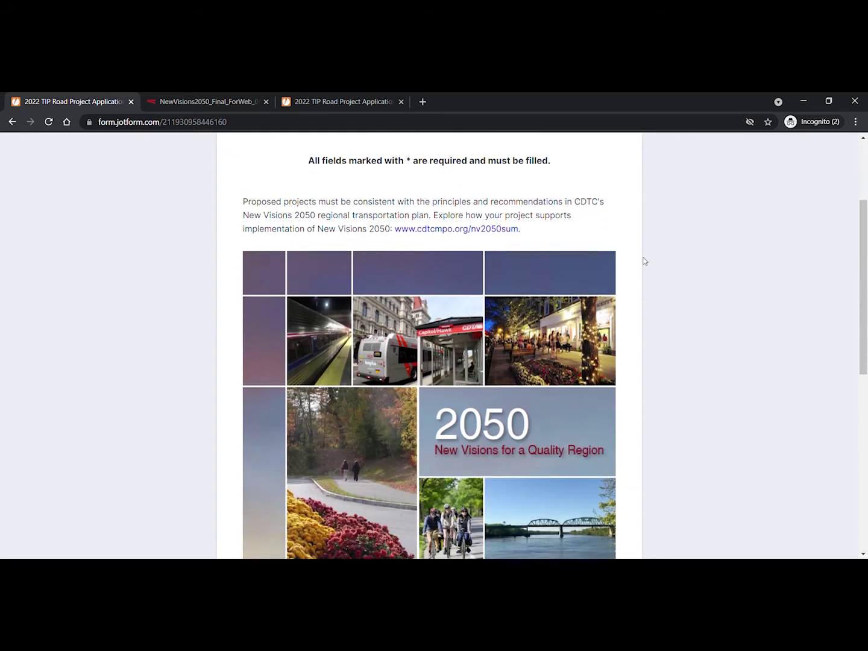
{"action": "scroll", "coordinate": [640, 260], "scroll_direction": "down", "scroll_amount": 2}
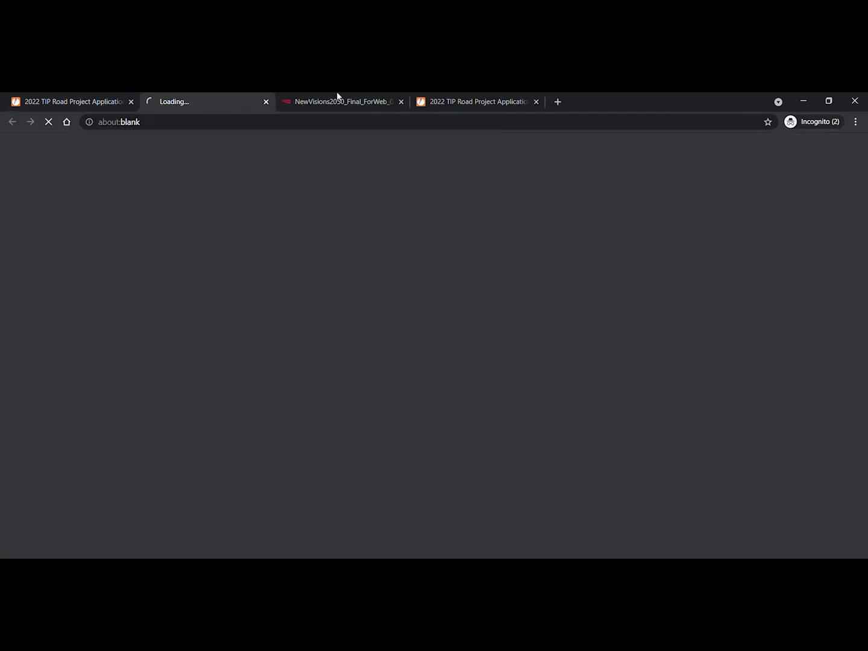
{"action": "left_click", "coordinate": [337, 95]}
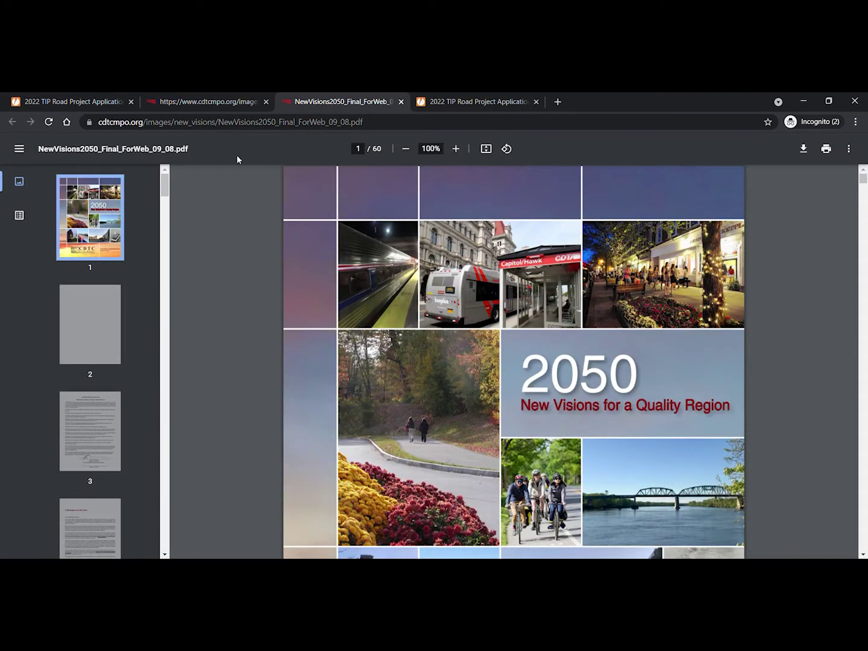
{"action": "left_click", "coordinate": [91, 97]}
{"action": "scroll", "coordinate": [198, 304], "scroll_direction": "down", "scroll_amount": 4}
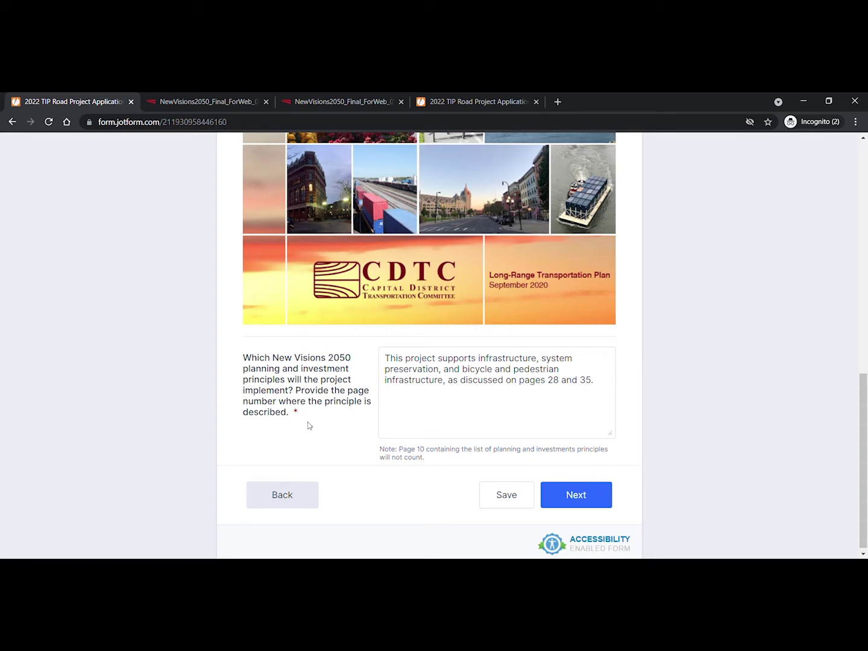
- Cut the New Visions 2050 principles answer, paste it back into its field, and continue to the Project Eligibility page
{"action": "left_click", "coordinate": [445, 399]}
{"action": "key", "text": "ctrl+a"}
{"action": "key", "text": "ctrl+c"}
{"action": "key", "text": "BackSpace"}
{"action": "left_click", "coordinate": [668, 363]}
{"action": "left_click", "coordinate": [583, 384]}
{"action": "key", "text": "ctrl+v"}
{"action": "left_click", "coordinate": [730, 327]}
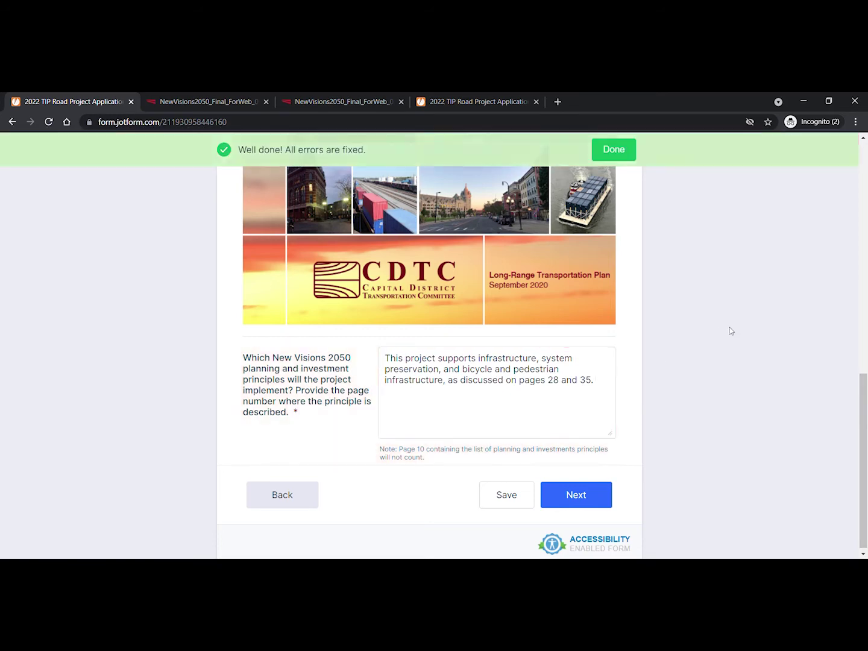
{"action": "left_click", "coordinate": [616, 156]}
{"action": "left_click", "coordinate": [594, 492]}
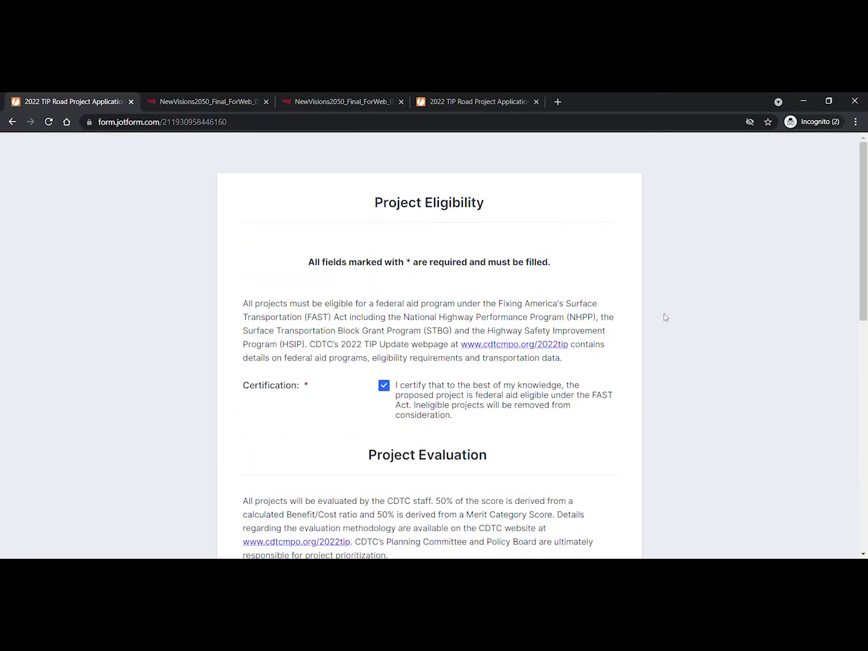
- Uncheck and recheck the Project Evaluation certification, review the remaining certifications, and continue to Part B: Sponsor Information
{"action": "scroll", "coordinate": [656, 306], "scroll_direction": "down", "scroll_amount": 1}
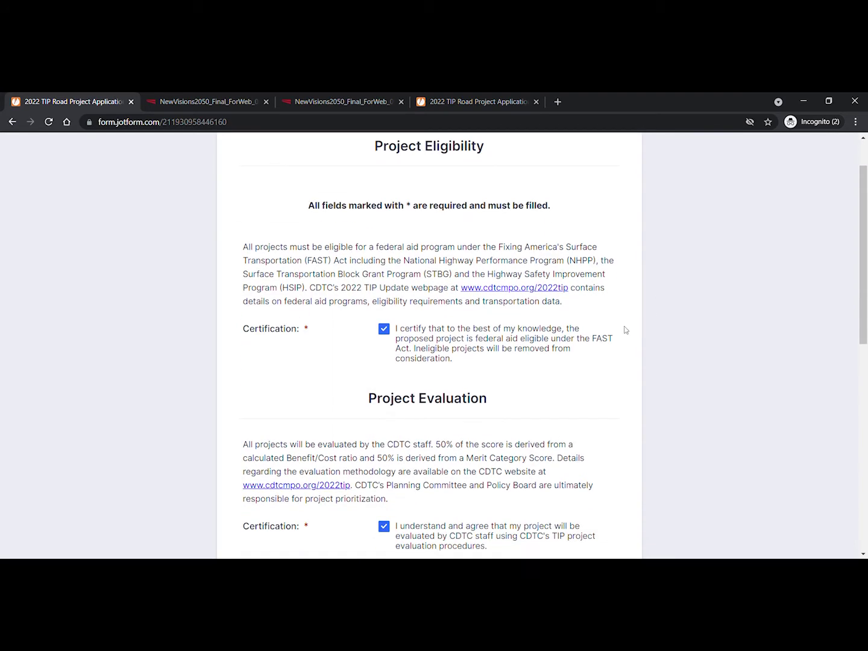
{"action": "scroll", "coordinate": [657, 361], "scroll_direction": "down", "scroll_amount": 2}
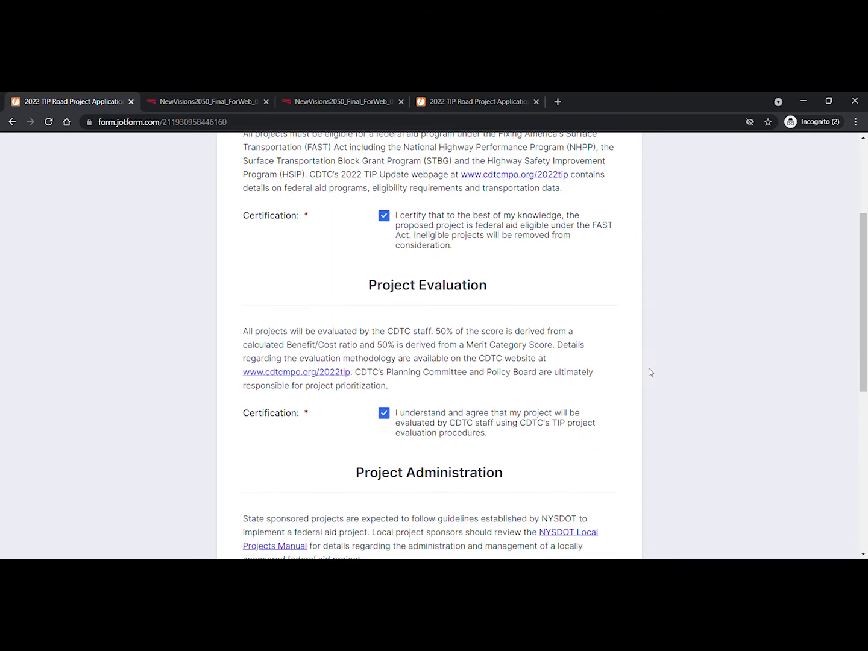
{"action": "left_click", "coordinate": [384, 414]}
{"action": "left_click", "coordinate": [385, 413]}
{"action": "scroll", "coordinate": [649, 384], "scroll_direction": "down", "scroll_amount": 5}
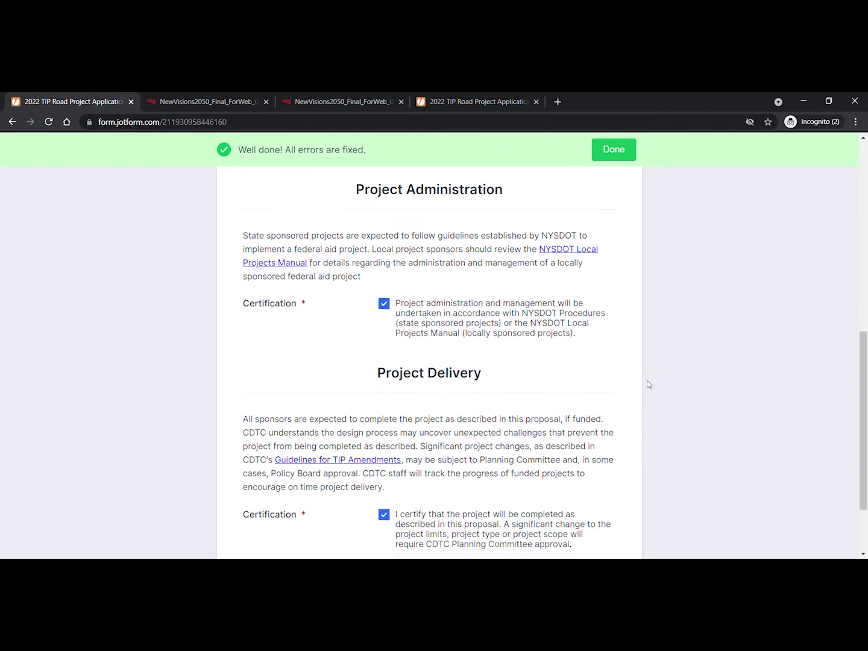
{"action": "scroll", "coordinate": [649, 384], "scroll_direction": "down", "scroll_amount": 2}
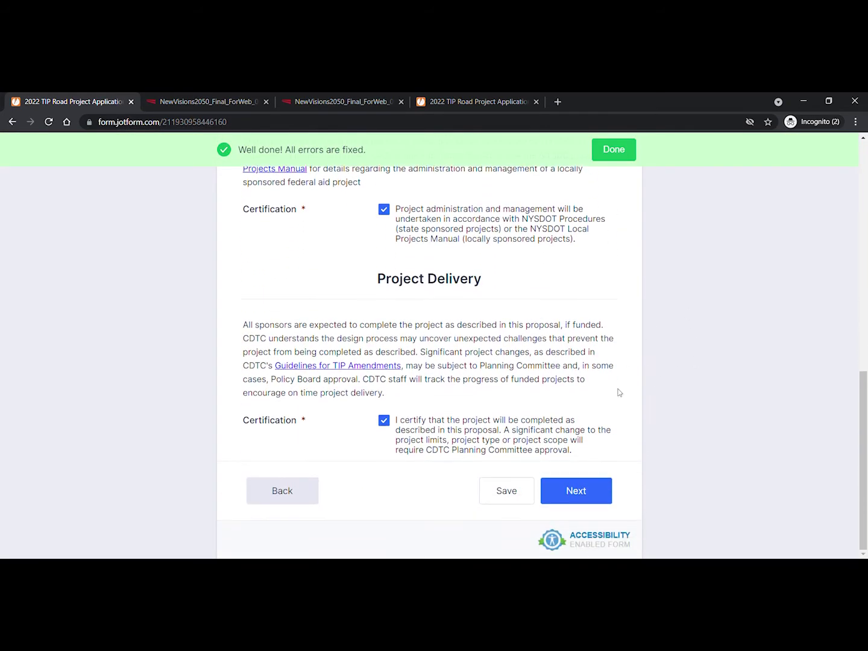
{"action": "left_click", "coordinate": [589, 494]}
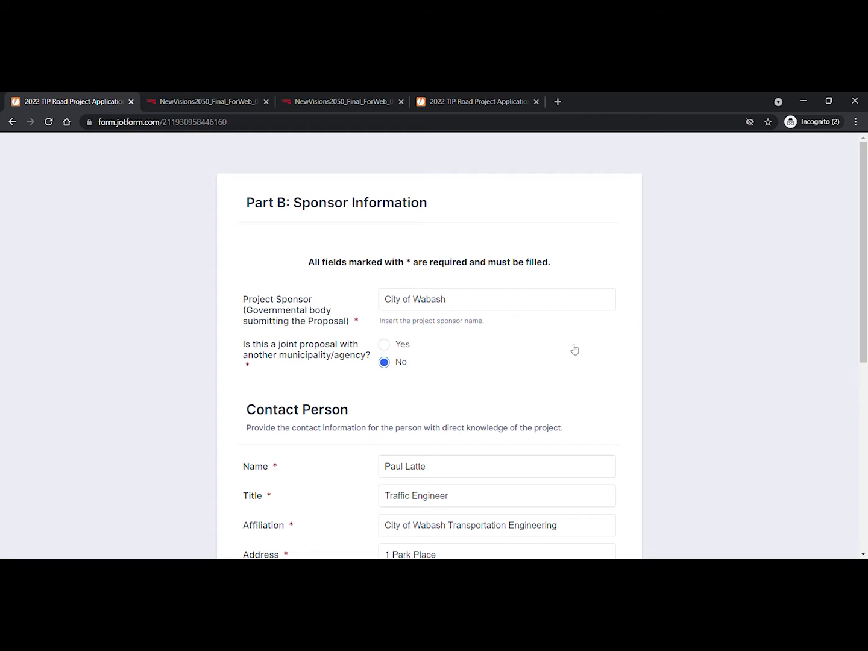
- Review the project sponsor and contact person details, and continue to Part C: Project Data
{"action": "scroll", "coordinate": [494, 386], "scroll_direction": "down", "scroll_amount": 5}
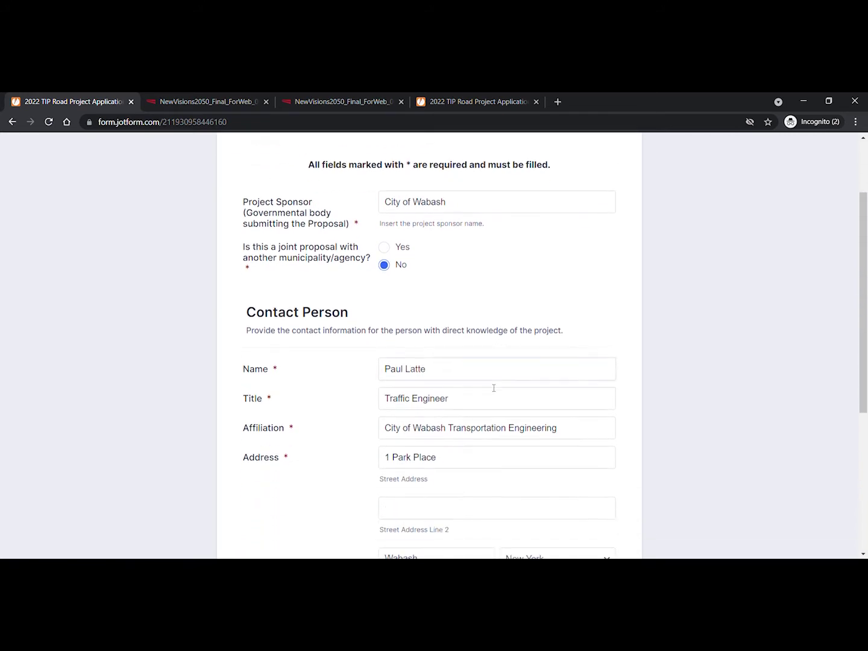
{"action": "scroll", "coordinate": [483, 395], "scroll_direction": "down", "scroll_amount": 2}
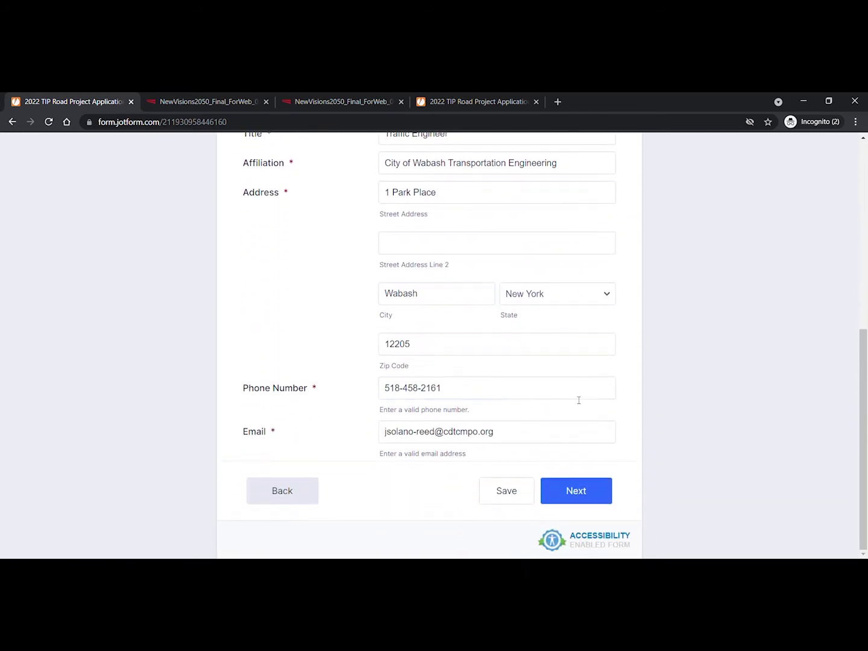
{"action": "scroll", "coordinate": [494, 290], "scroll_direction": "up", "scroll_amount": 1}
{"action": "left_click", "coordinate": [487, 256]}
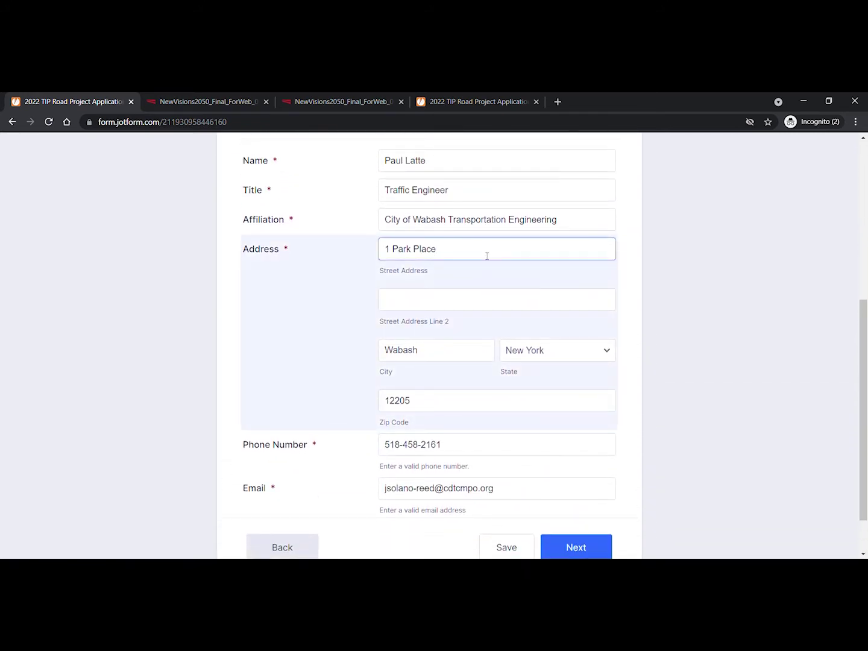
{"action": "left_click", "coordinate": [654, 269]}
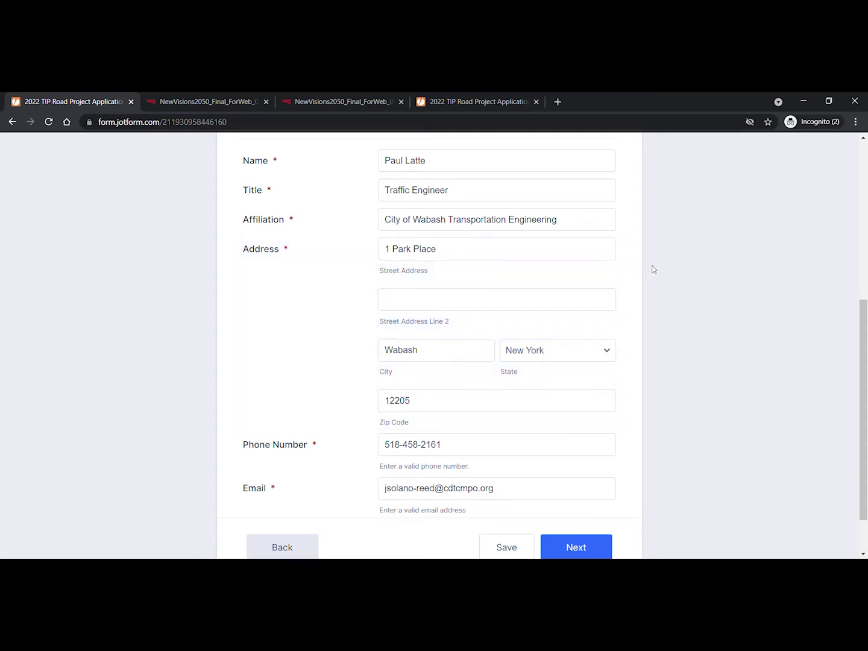
{"action": "scroll", "coordinate": [652, 290], "scroll_direction": "down", "scroll_amount": 1}
{"action": "left_click", "coordinate": [548, 442]}
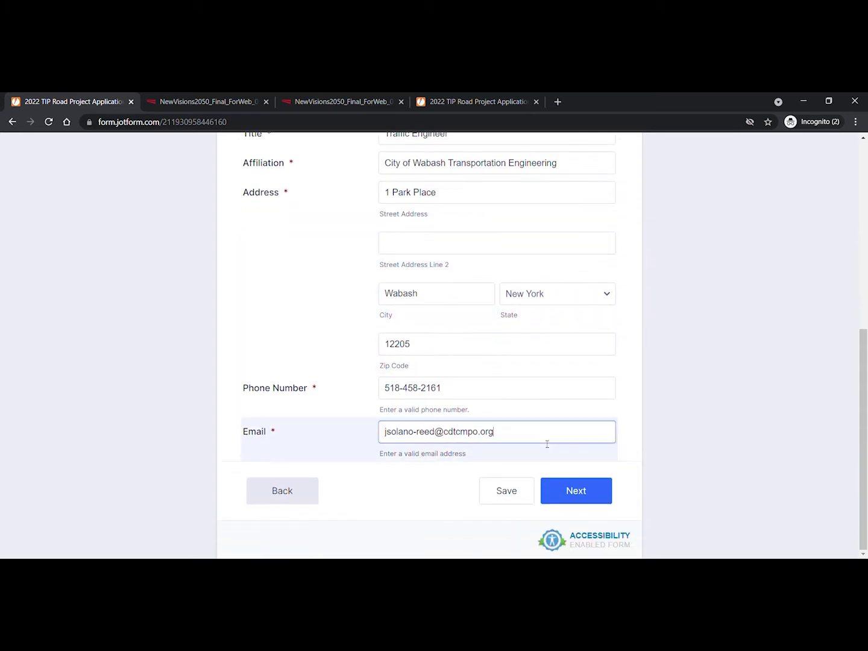
{"action": "left_click", "coordinate": [593, 502]}
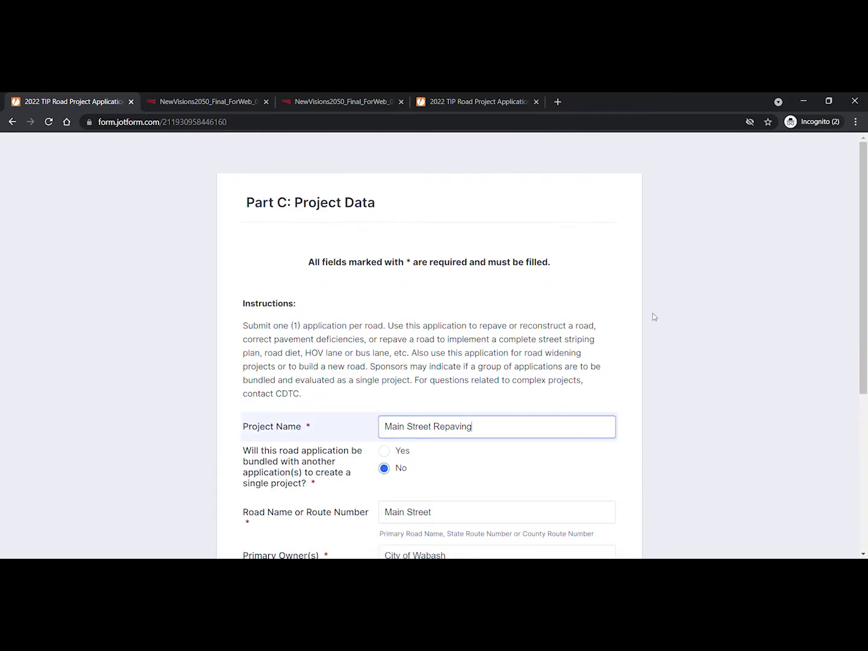
- Review the completed Project Data and Road Location pages, continuing to the Project Purpose and Description page
{"action": "scroll", "coordinate": [649, 326], "scroll_direction": "down", "scroll_amount": 2}
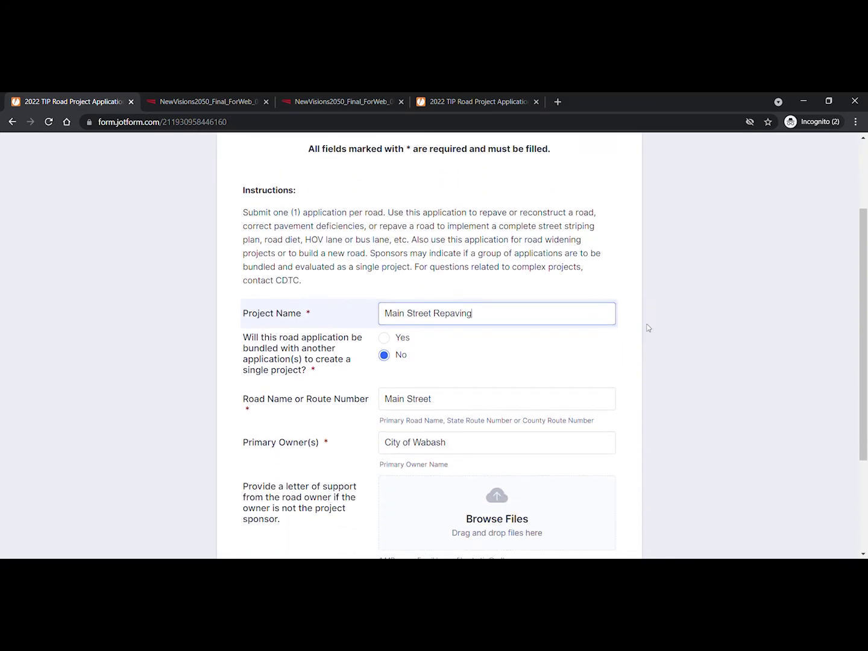
{"action": "scroll", "coordinate": [649, 327], "scroll_direction": "down", "scroll_amount": 1}
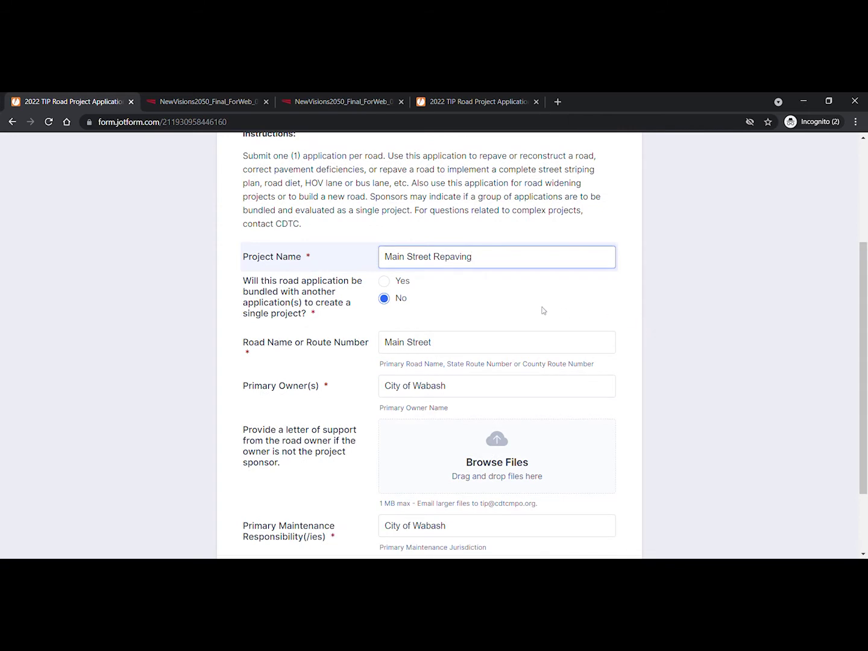
{"action": "scroll", "coordinate": [642, 303], "scroll_direction": "down", "scroll_amount": 1}
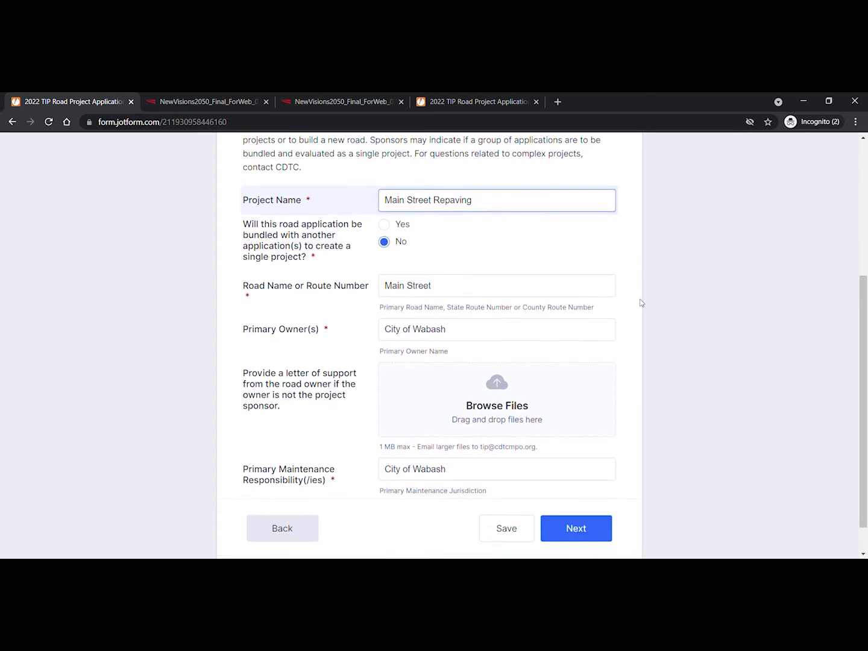
{"action": "scroll", "coordinate": [642, 302], "scroll_direction": "down", "scroll_amount": 1}
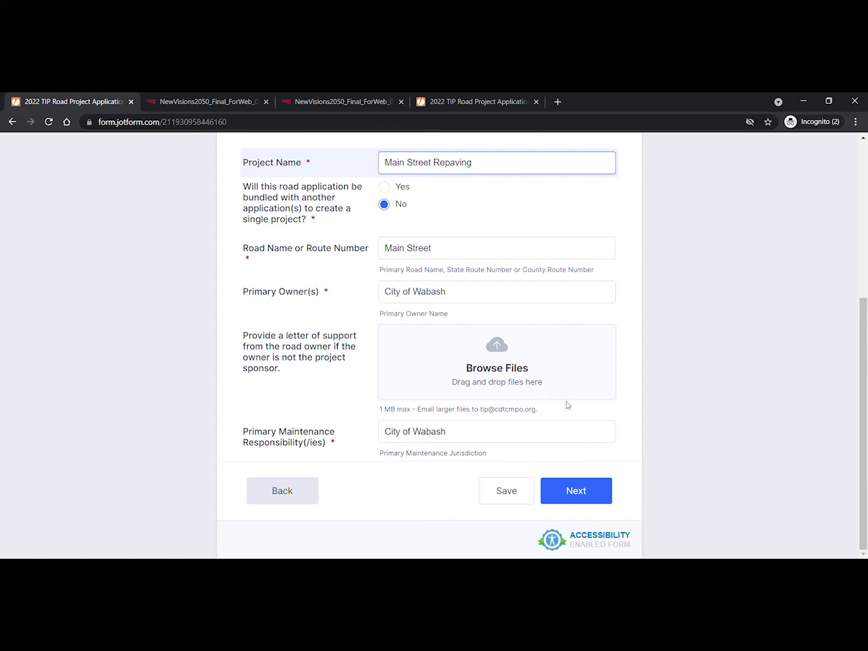
{"action": "left_click", "coordinate": [576, 490]}
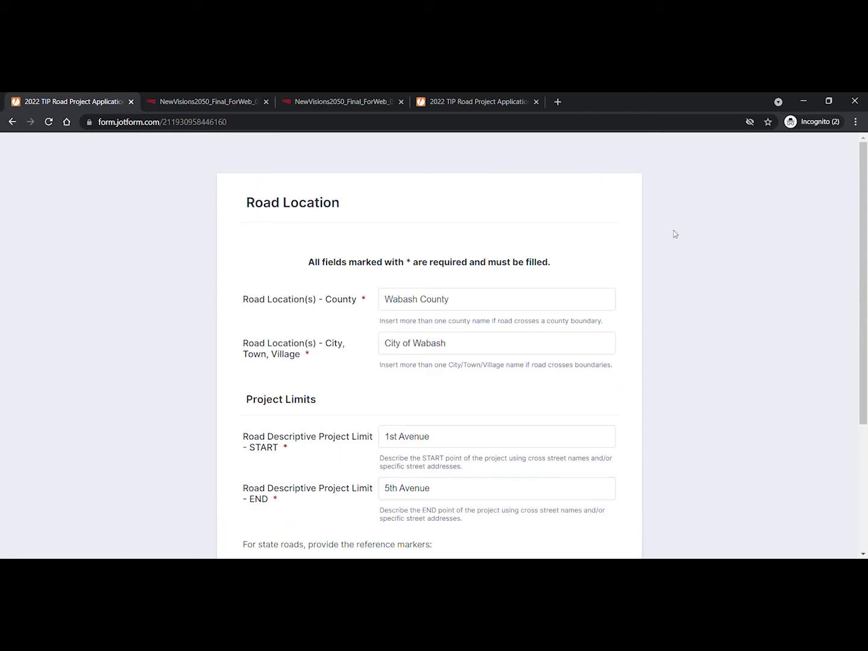
{"action": "scroll", "coordinate": [641, 254], "scroll_direction": "down", "scroll_amount": 3}
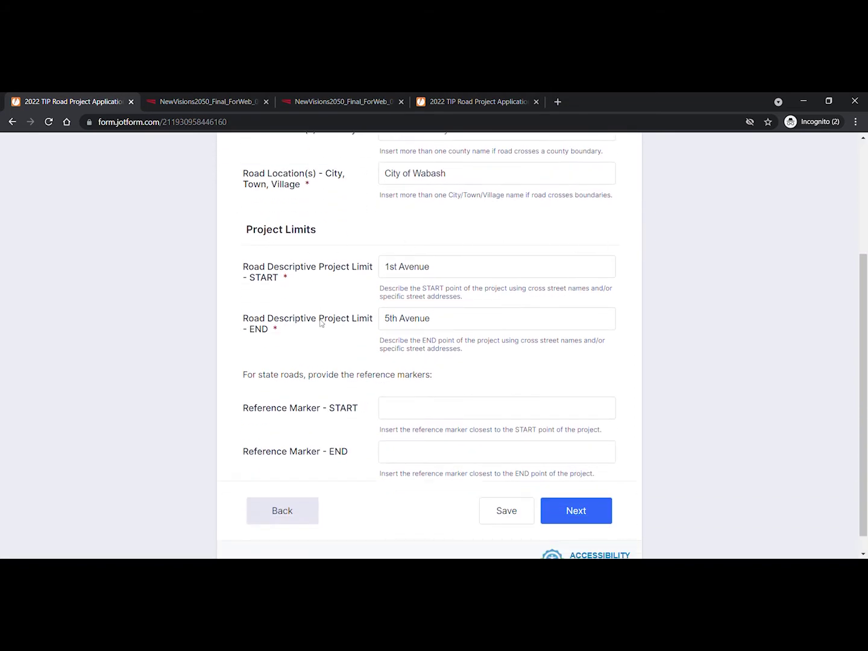
{"action": "left_click", "coordinate": [574, 513]}
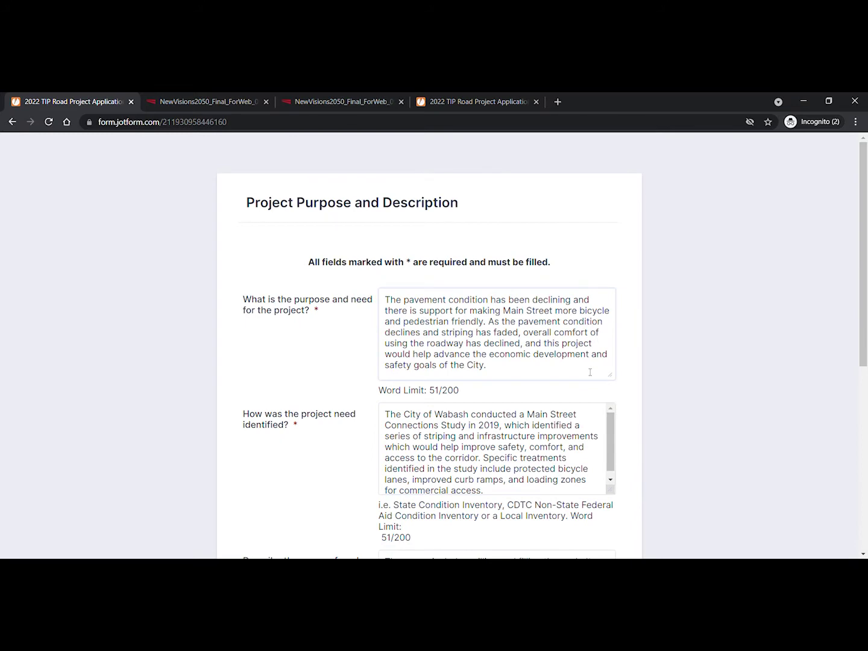
- Review the project purpose, need, scope of work and length answers, and continue to the Existing Road Information page
{"action": "scroll", "coordinate": [643, 313], "scroll_direction": "down", "scroll_amount": 1}
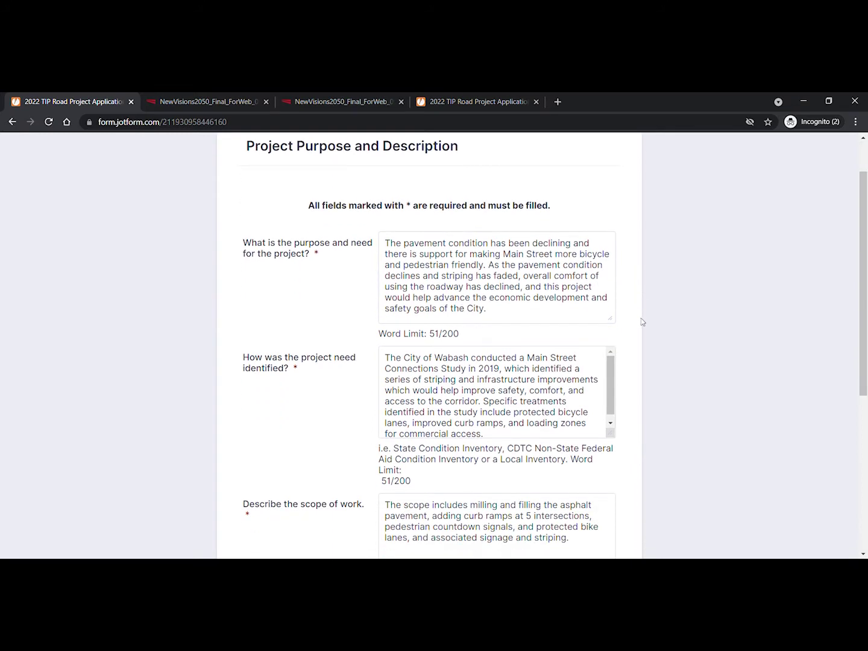
{"action": "scroll", "coordinate": [643, 322], "scroll_direction": "down", "scroll_amount": 1}
{"action": "scroll", "coordinate": [644, 322], "scroll_direction": "down", "scroll_amount": 4}
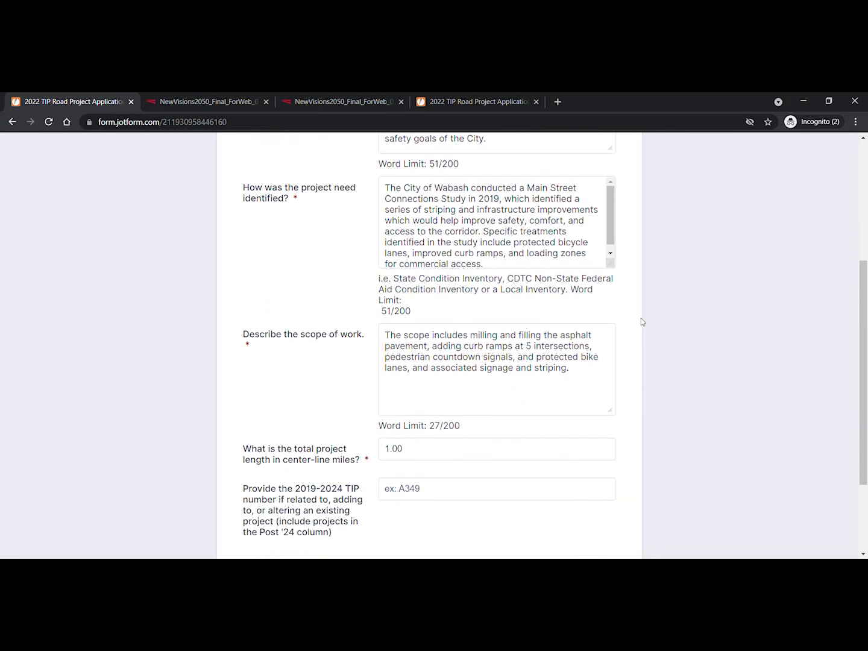
{"action": "left_click", "coordinate": [444, 388]}
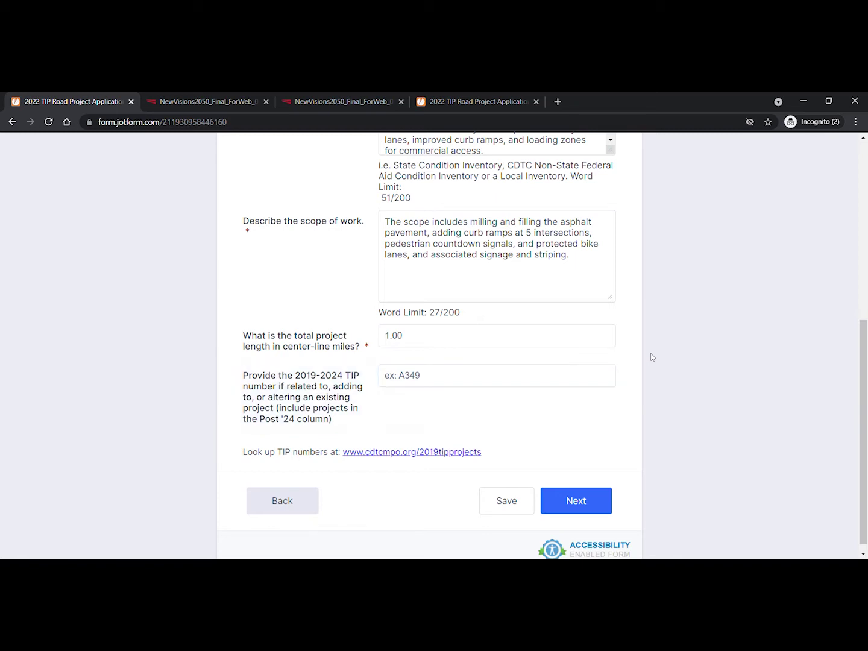
{"action": "left_click", "coordinate": [595, 500]}
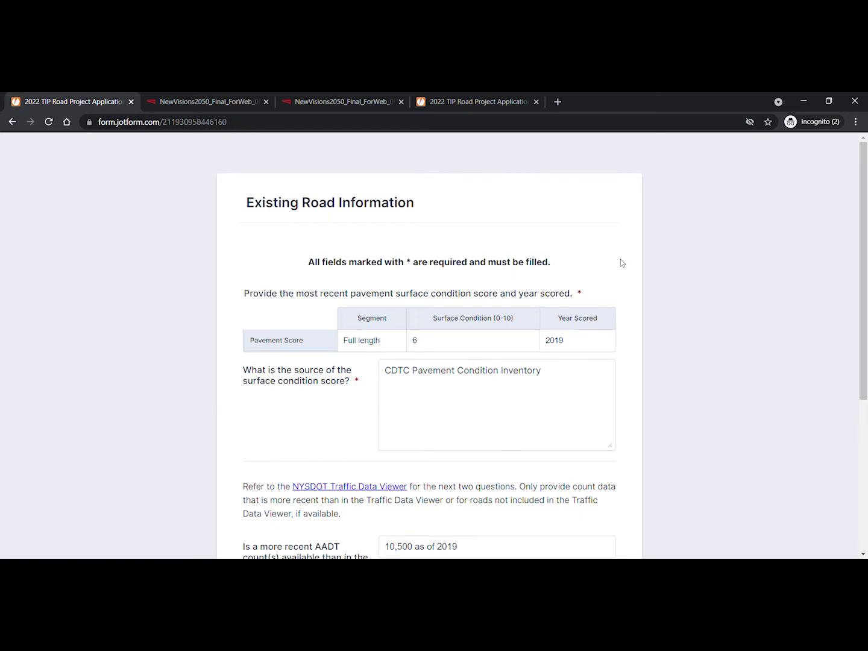
- Review the pavement condition score and traffic count answers, and continue to the Proposed Road Information page
{"action": "scroll", "coordinate": [621, 263], "scroll_direction": "down", "scroll_amount": 1}
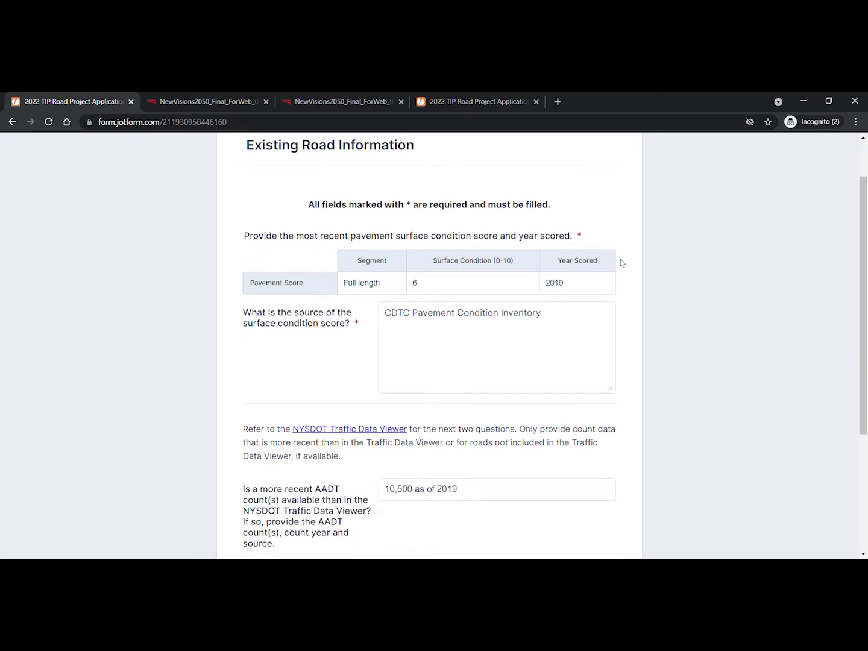
{"action": "scroll", "coordinate": [621, 263], "scroll_direction": "down", "scroll_amount": 2}
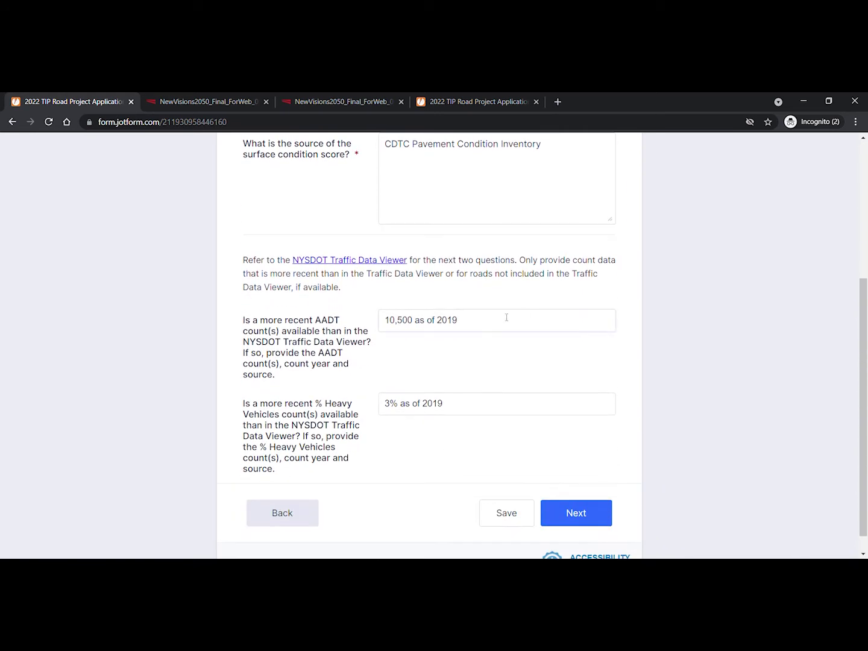
{"action": "left_click", "coordinate": [570, 515]}
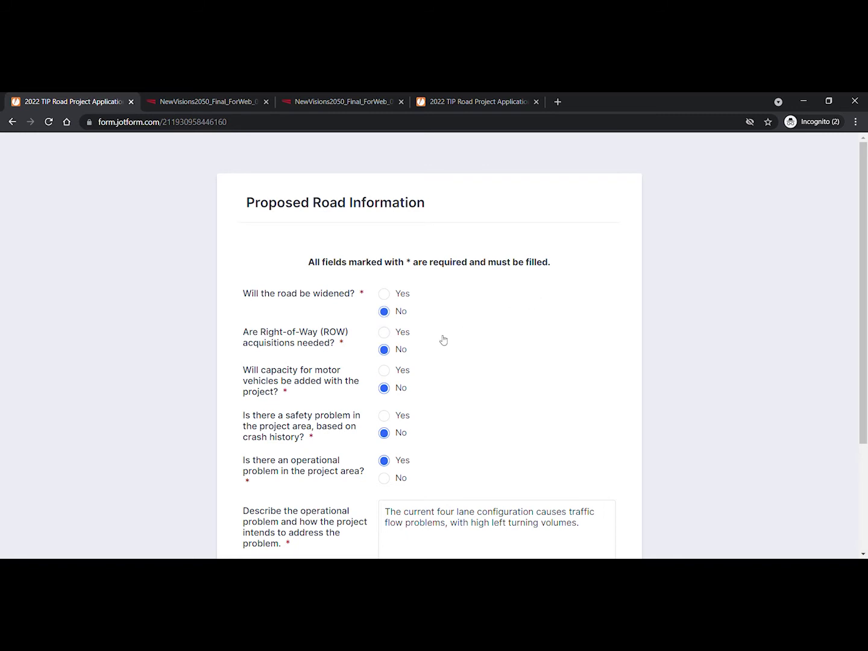
- Switch the Right-of-Way acquisitions answer to Yes and back to No, and continue to the Road Cross Section and Characteristics page
{"action": "left_click", "coordinate": [384, 332]}
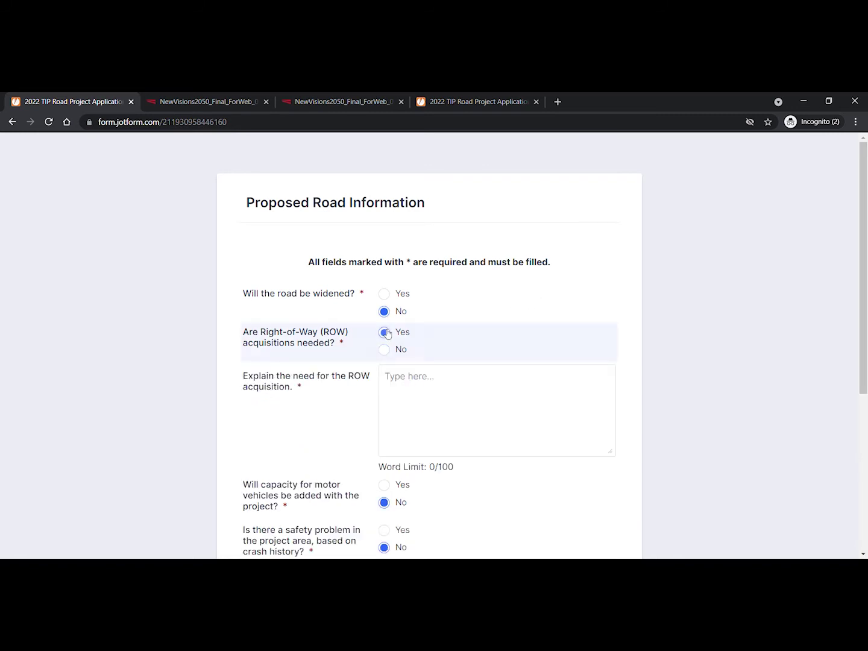
{"action": "left_click", "coordinate": [384, 350]}
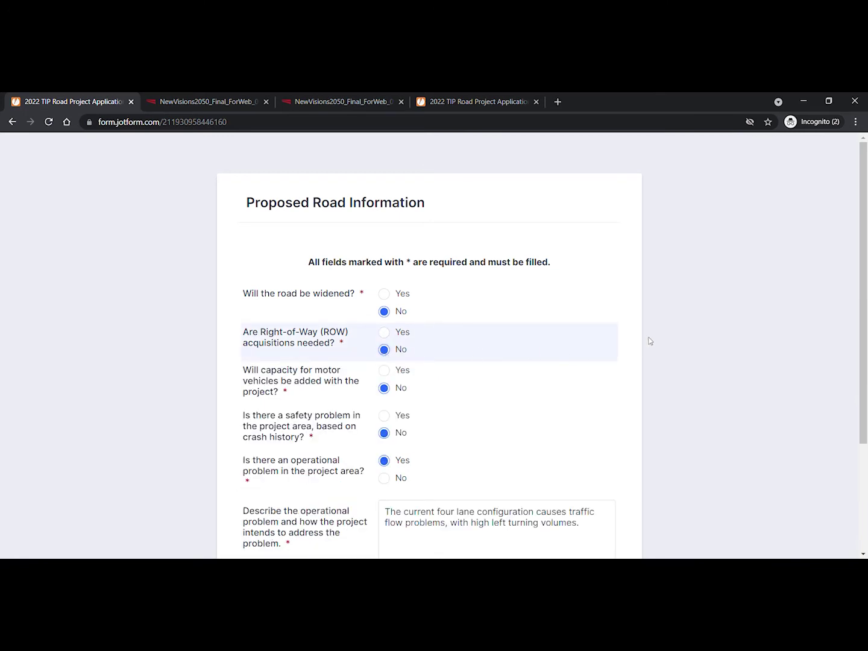
{"action": "scroll", "coordinate": [649, 342], "scroll_direction": "down", "scroll_amount": 2}
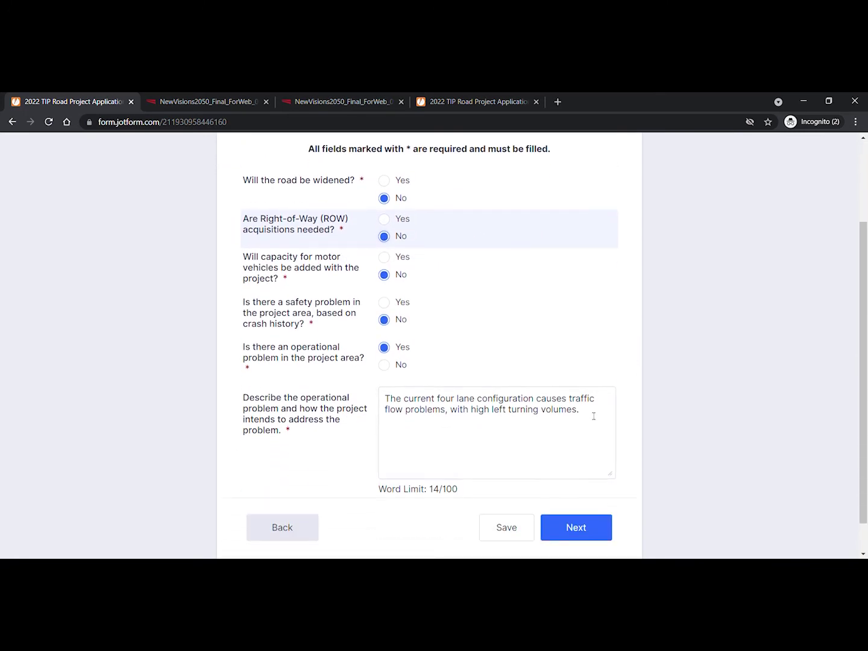
{"action": "left_click", "coordinate": [594, 416]}
{"action": "left_click", "coordinate": [681, 410]}
{"action": "scroll", "coordinate": [680, 409], "scroll_direction": "down", "scroll_amount": 1}
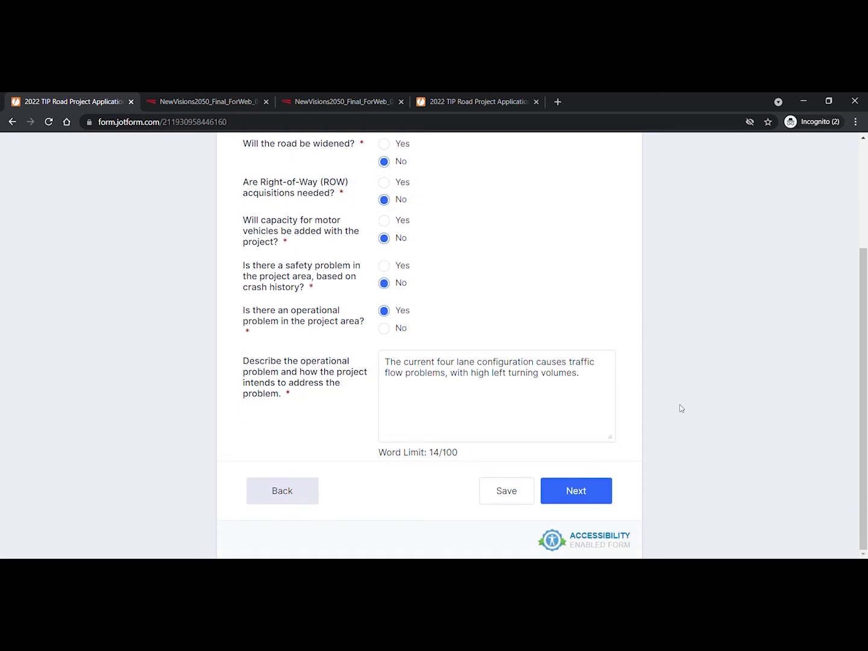
{"action": "left_click", "coordinate": [609, 487]}
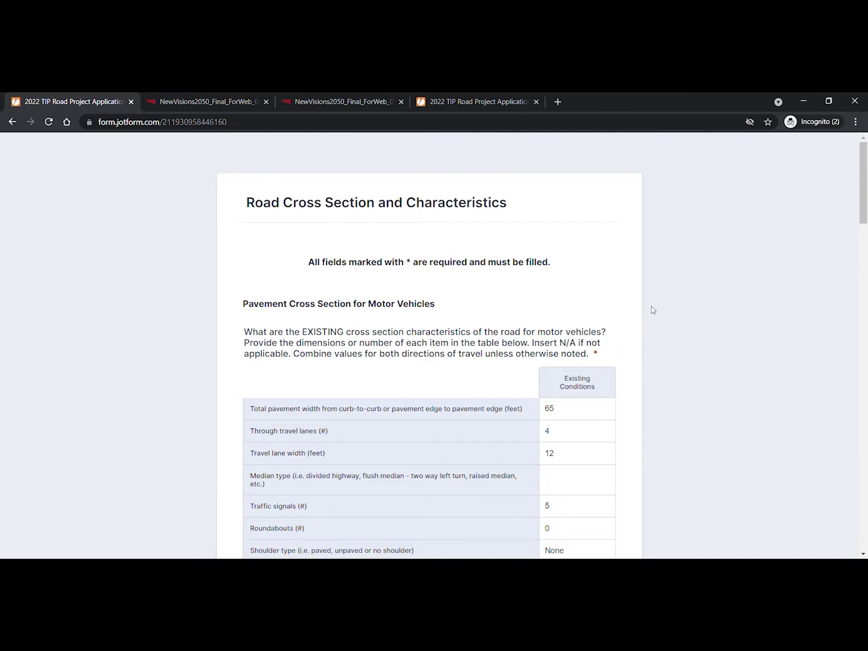
- Examine the existing motor vehicle cross section table, including the total pavement width and median type entries
{"action": "scroll", "coordinate": [651, 310], "scroll_direction": "down", "scroll_amount": 1}
{"action": "scroll", "coordinate": [652, 310], "scroll_direction": "down", "scroll_amount": 1}
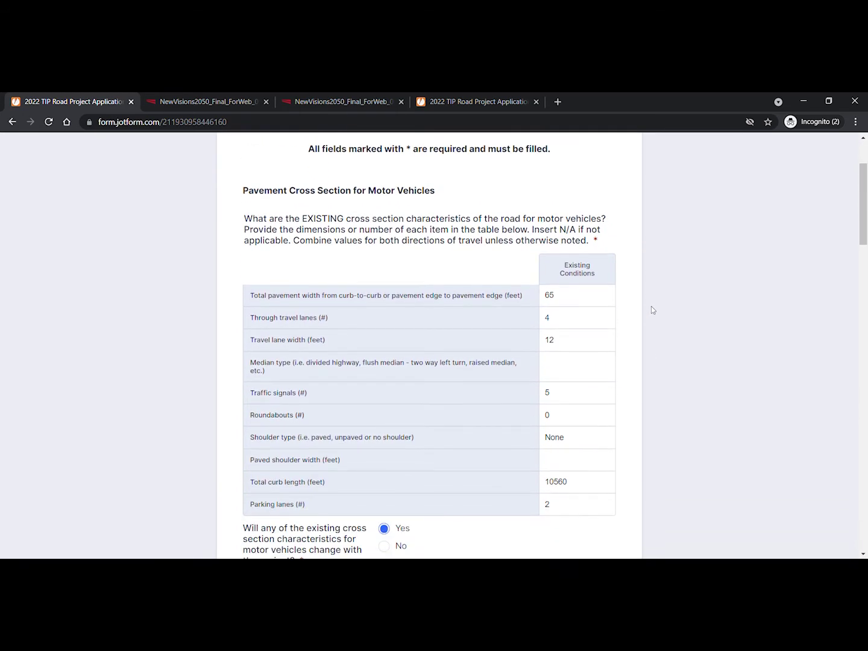
{"action": "left_click", "coordinate": [592, 296]}
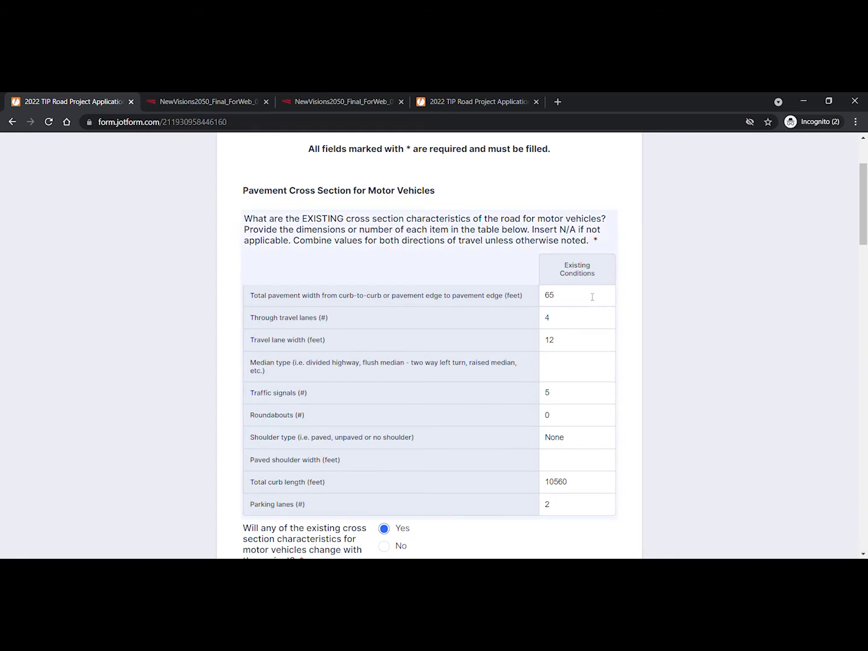
{"action": "left_click", "coordinate": [654, 305]}
{"action": "left_click", "coordinate": [597, 378]}
{"action": "left_click", "coordinate": [660, 370]}
{"action": "scroll", "coordinate": [659, 370], "scroll_direction": "down", "scroll_amount": 1}
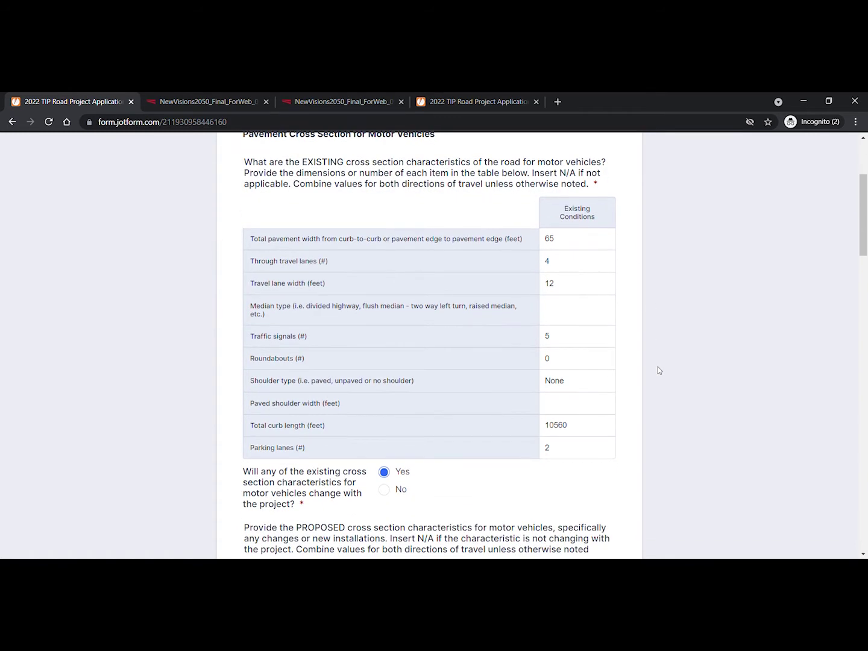
- Compare the existing motor vehicle cross section table with the proposed conditions table
{"action": "scroll", "coordinate": [659, 370], "scroll_direction": "down", "scroll_amount": 1}
{"action": "scroll", "coordinate": [659, 370], "scroll_direction": "down", "scroll_amount": 1}
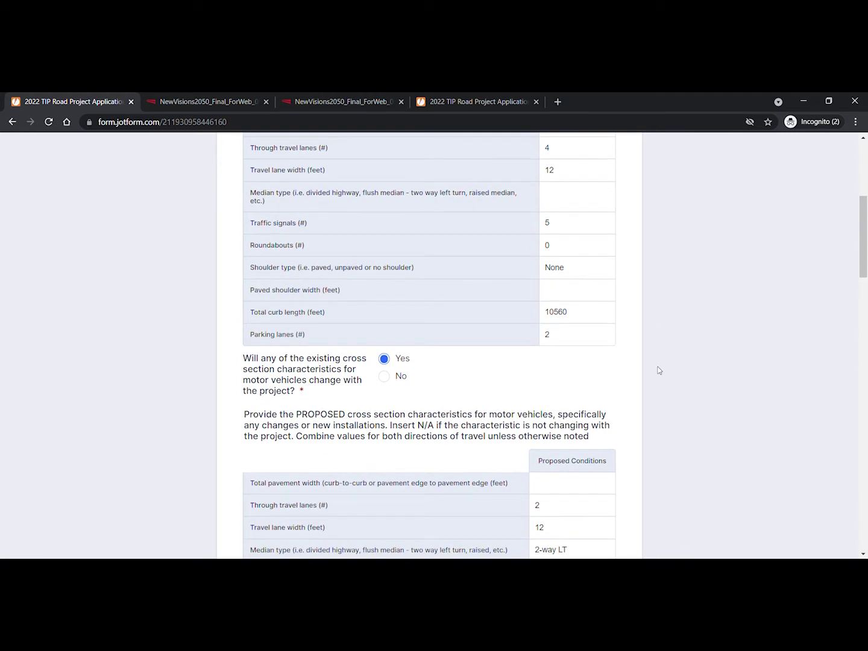
{"action": "scroll", "coordinate": [659, 371], "scroll_direction": "up", "scroll_amount": 2}
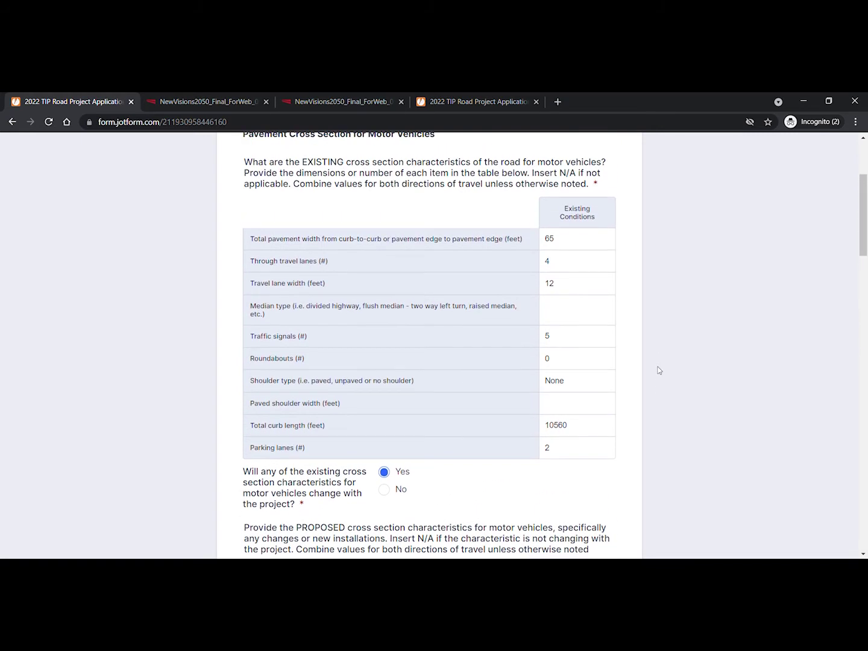
{"action": "scroll", "coordinate": [659, 371], "scroll_direction": "down", "scroll_amount": 1}
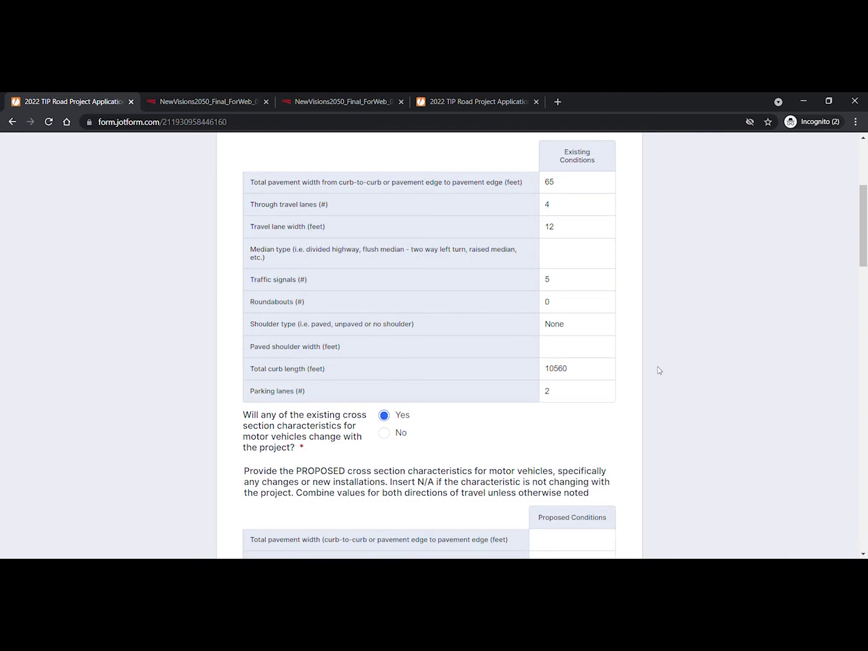
{"action": "scroll", "coordinate": [658, 370], "scroll_direction": "down", "scroll_amount": 4}
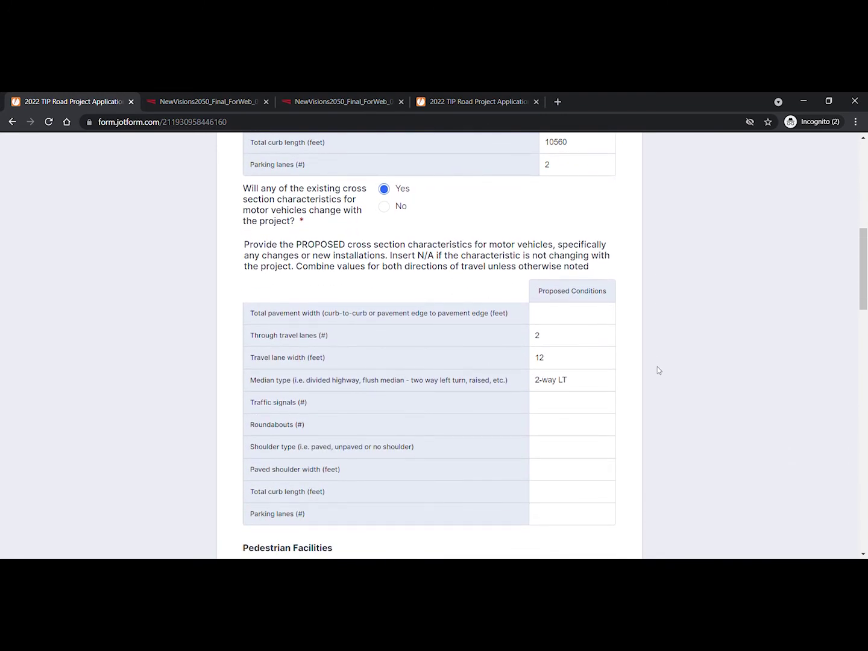
{"action": "scroll", "coordinate": [659, 370], "scroll_direction": "up", "scroll_amount": 5}
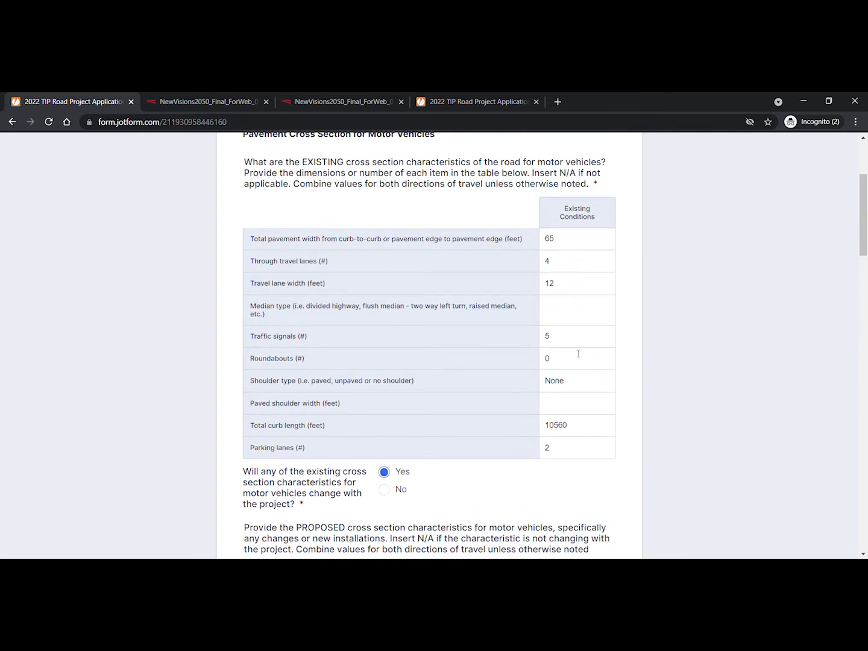
{"action": "scroll", "coordinate": [576, 351], "scroll_direction": "down", "scroll_amount": 6}
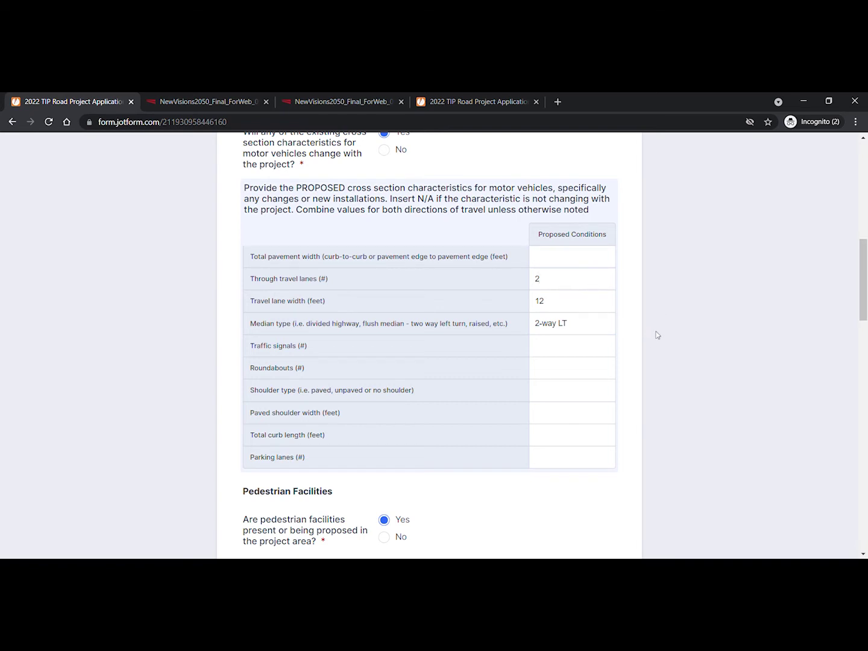
- Examine the existing and proposed entries in the pedestrian and bicycle facilities tables
{"action": "scroll", "coordinate": [656, 335], "scroll_direction": "down", "scroll_amount": 3}
{"action": "scroll", "coordinate": [655, 336], "scroll_direction": "down", "scroll_amount": 1}
{"action": "scroll", "coordinate": [581, 425], "scroll_direction": "down", "scroll_amount": 1}
{"action": "scroll", "coordinate": [582, 425], "scroll_direction": "down", "scroll_amount": 7}
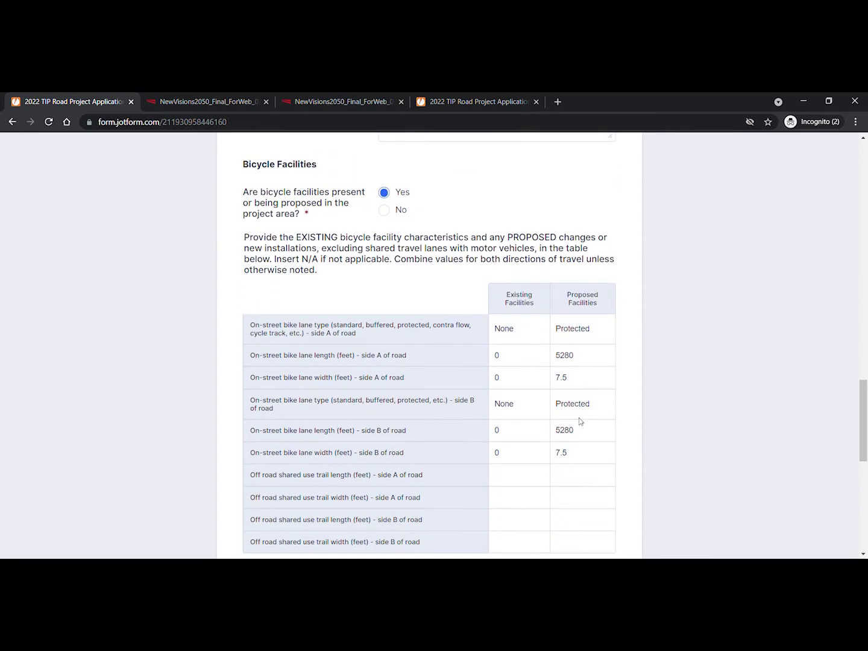
{"action": "scroll", "coordinate": [597, 409], "scroll_direction": "down", "scroll_amount": 2}
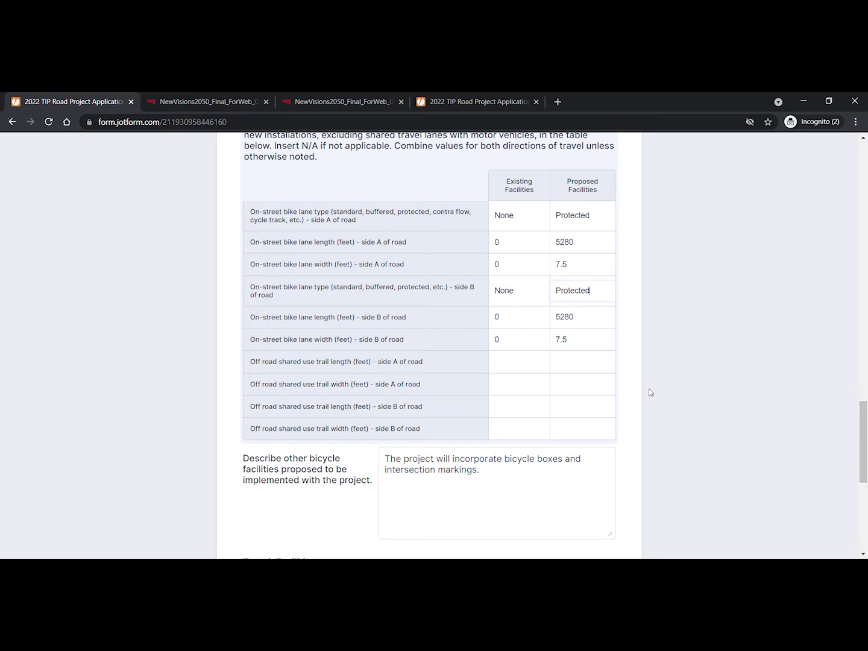
{"action": "scroll", "coordinate": [650, 393], "scroll_direction": "up", "scroll_amount": 8}
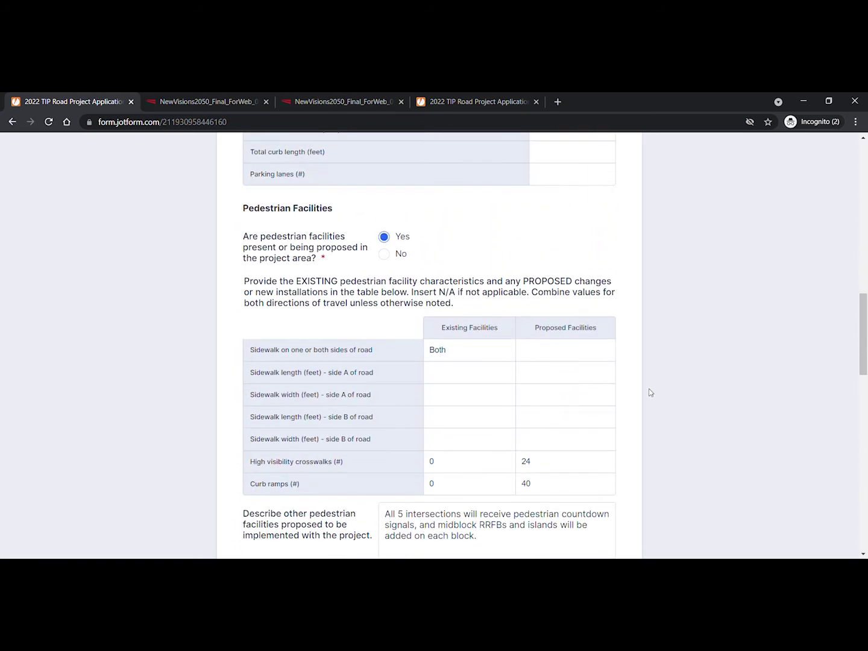
{"action": "scroll", "coordinate": [650, 392], "scroll_direction": "down", "scroll_amount": 10}
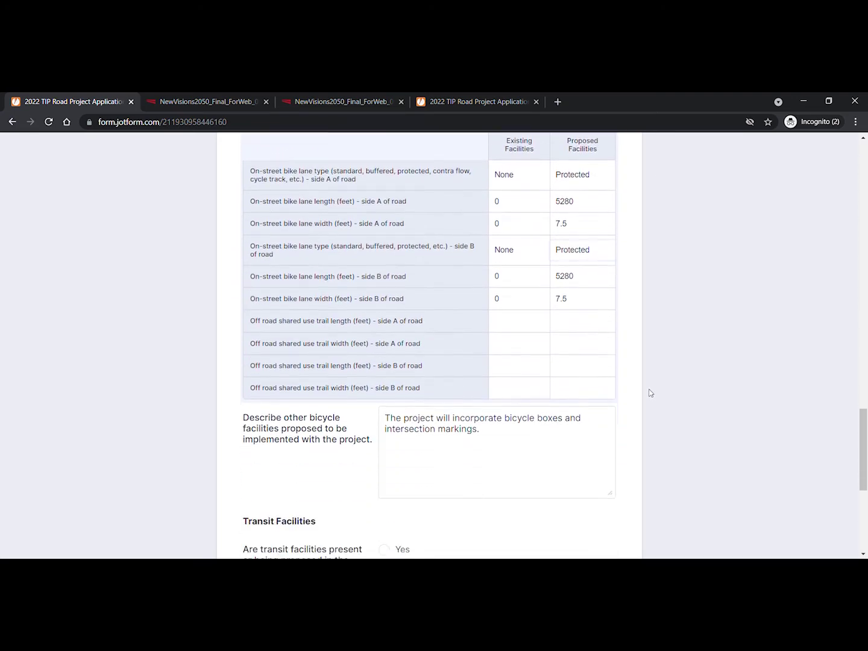
- Switch the transit facilities answer to Yes and back to No
{"action": "scroll", "coordinate": [650, 392], "scroll_direction": "down", "scroll_amount": 3}
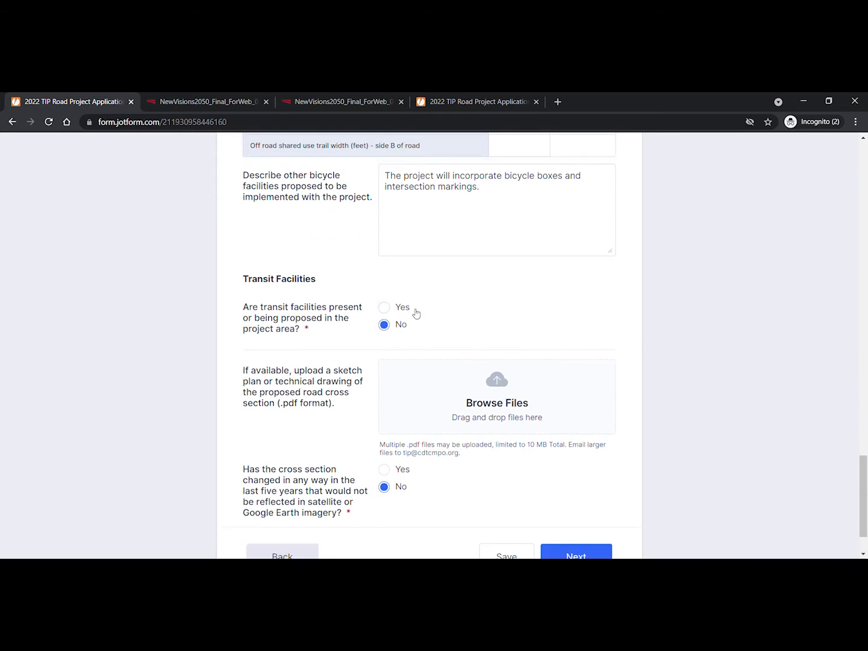
{"action": "left_click", "coordinate": [392, 308]}
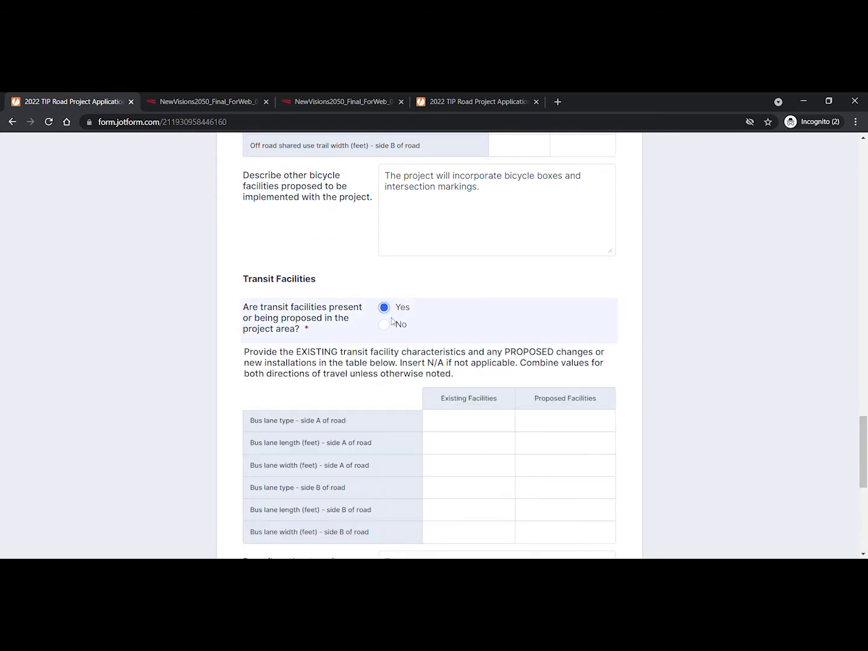
{"action": "left_click", "coordinate": [395, 328]}
{"action": "scroll", "coordinate": [397, 318], "scroll_direction": "down", "scroll_amount": 1}
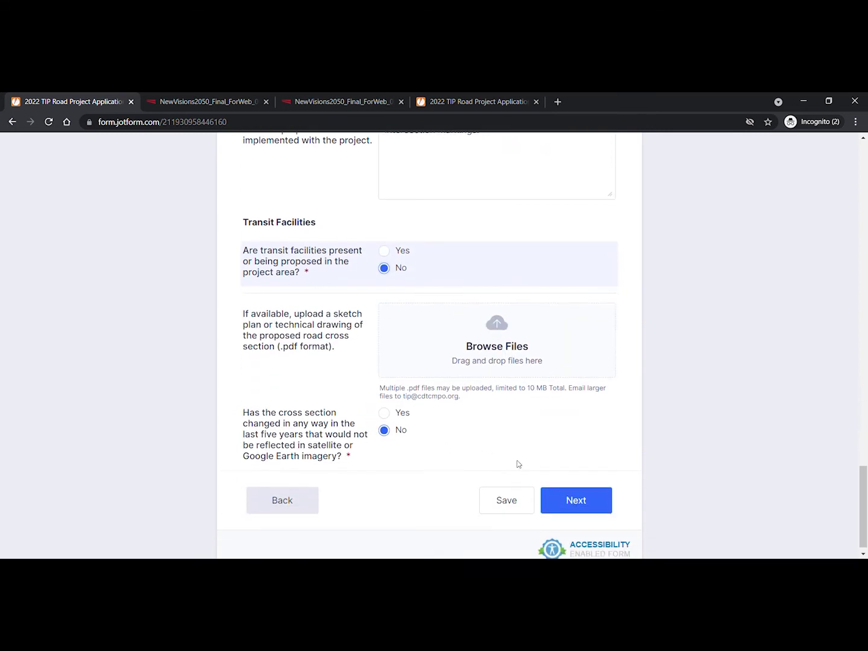
- Recheck the motor vehicle, pedestrian, bicycle and transit sections, and continue to the Additional Project Information page
{"action": "scroll", "coordinate": [699, 370], "scroll_direction": "up", "scroll_amount": 5}
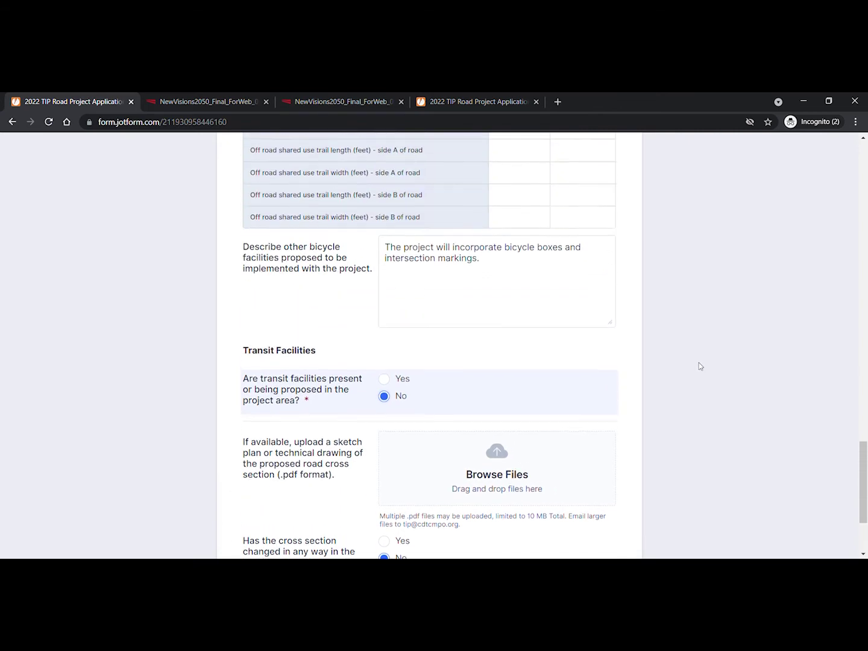
{"action": "scroll", "coordinate": [699, 361], "scroll_direction": "up", "scroll_amount": 12}
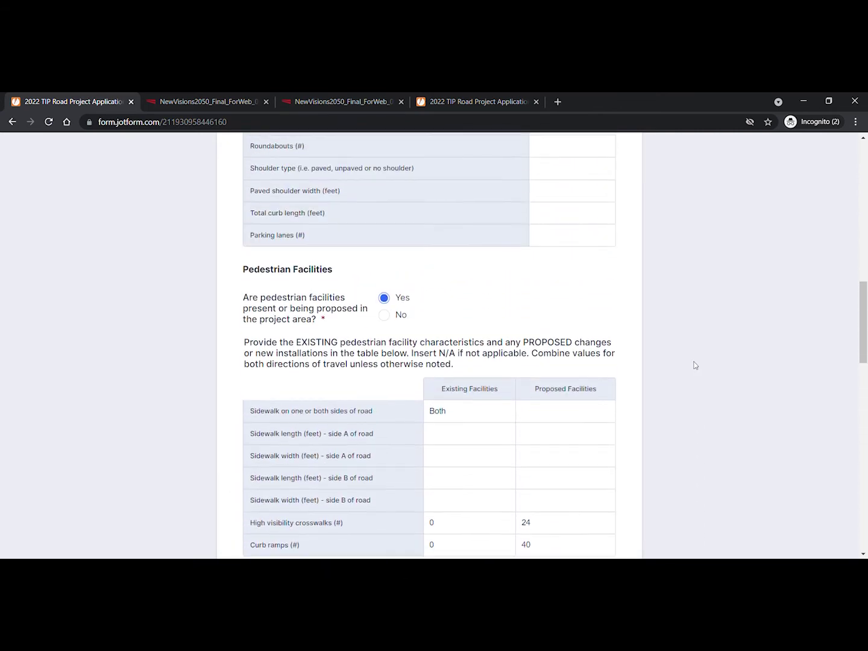
{"action": "scroll", "coordinate": [695, 365], "scroll_direction": "up", "scroll_amount": 3}
{"action": "scroll", "coordinate": [693, 365], "scroll_direction": "down", "scroll_amount": 7}
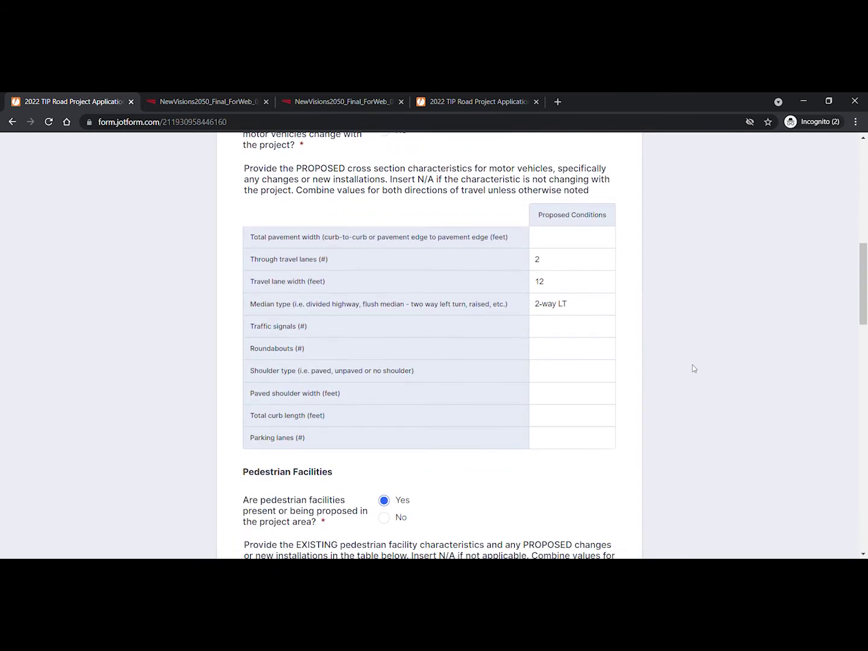
{"action": "scroll", "coordinate": [693, 370], "scroll_direction": "down", "scroll_amount": 10}
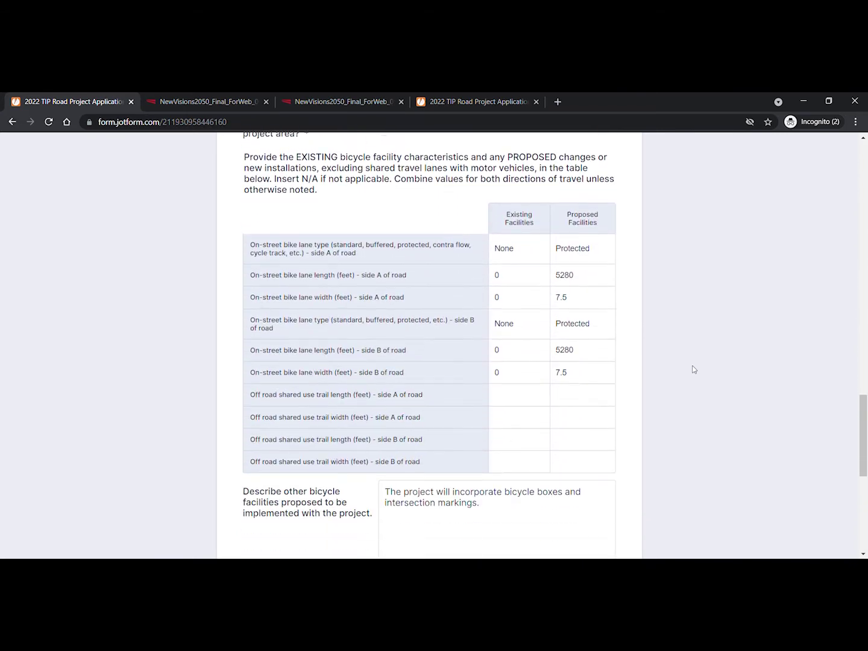
{"action": "scroll", "coordinate": [694, 369], "scroll_direction": "down", "scroll_amount": 4}
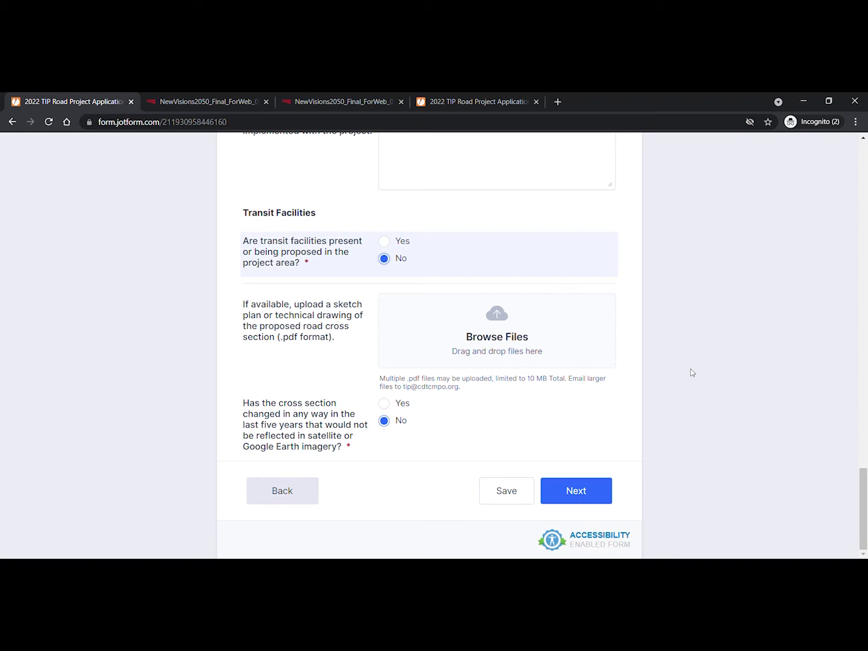
{"action": "left_click", "coordinate": [595, 492]}
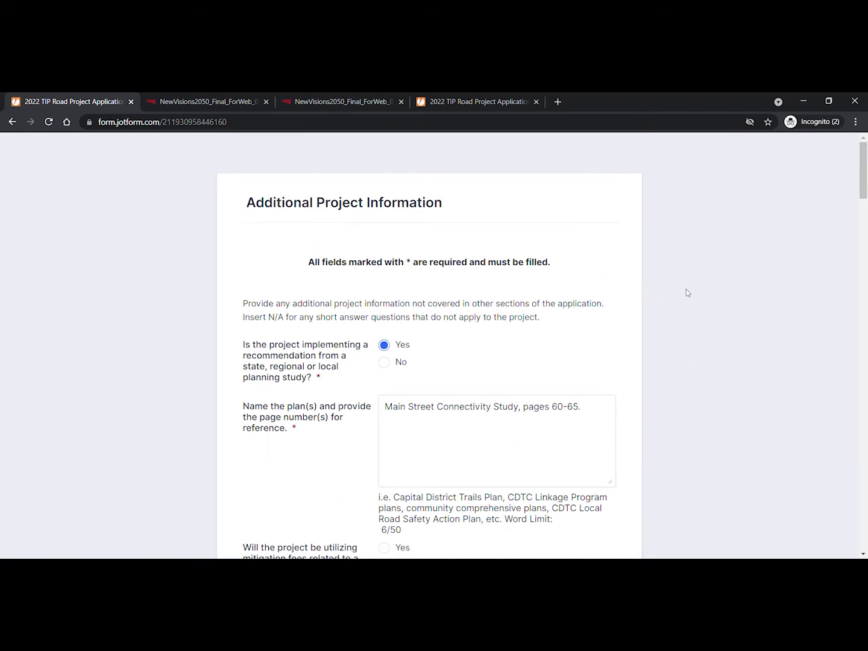
- Review the Additional Project Information answers on planning studies, mitigation fees, access management, freight, and pedestrian and bicycle infrastructure
{"action": "scroll", "coordinate": [681, 312], "scroll_direction": "down", "scroll_amount": 2}
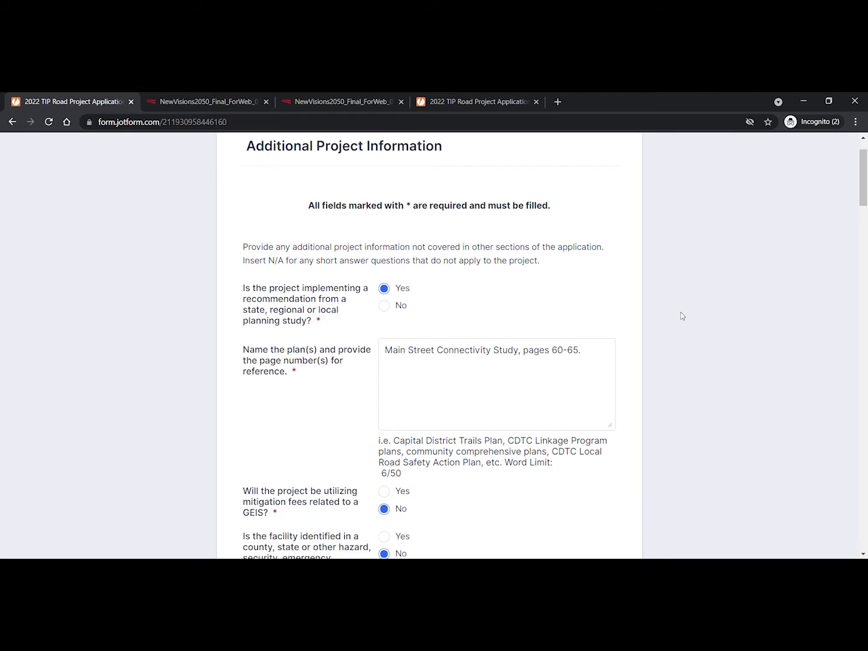
{"action": "scroll", "coordinate": [681, 323], "scroll_direction": "down", "scroll_amount": 1}
{"action": "scroll", "coordinate": [681, 323], "scroll_direction": "down", "scroll_amount": 1}
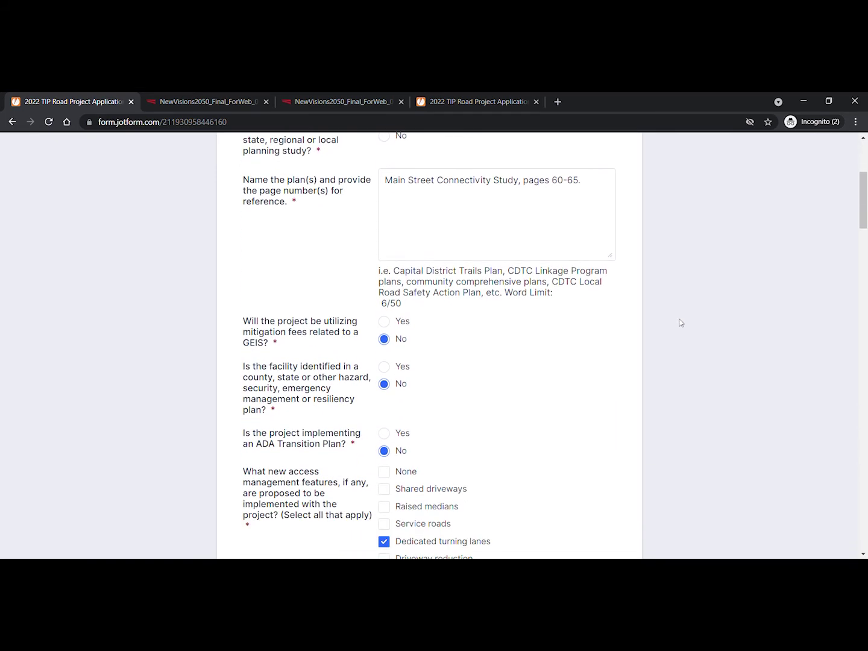
{"action": "scroll", "coordinate": [681, 323], "scroll_direction": "down", "scroll_amount": 1}
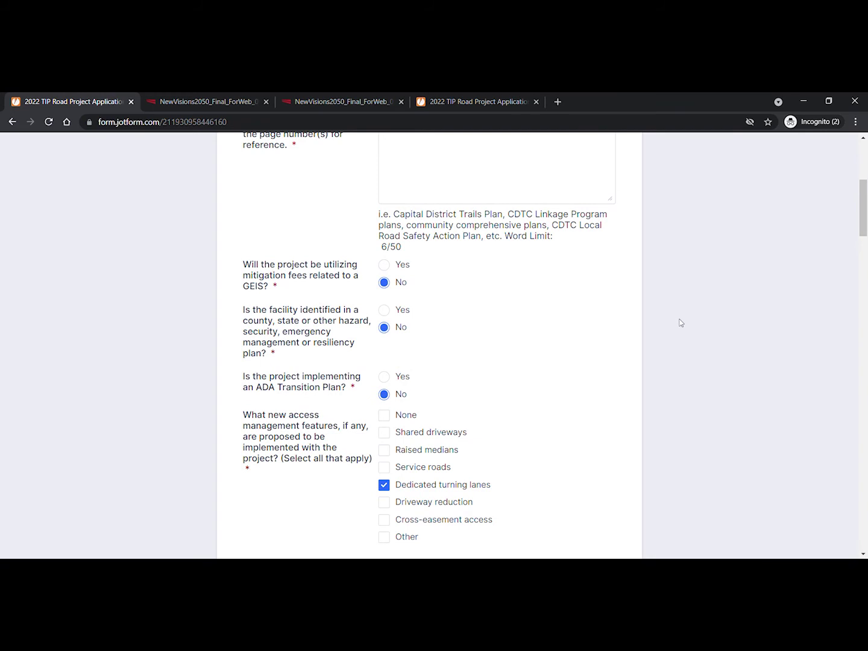
{"action": "scroll", "coordinate": [681, 323], "scroll_direction": "up", "scroll_amount": 2}
{"action": "left_click", "coordinate": [611, 251]}
{"action": "scroll", "coordinate": [612, 272], "scroll_direction": "down", "scroll_amount": 6}
{"action": "scroll", "coordinate": [616, 272], "scroll_direction": "down", "scroll_amount": 4}
{"action": "scroll", "coordinate": [615, 273], "scroll_direction": "down", "scroll_amount": 5}
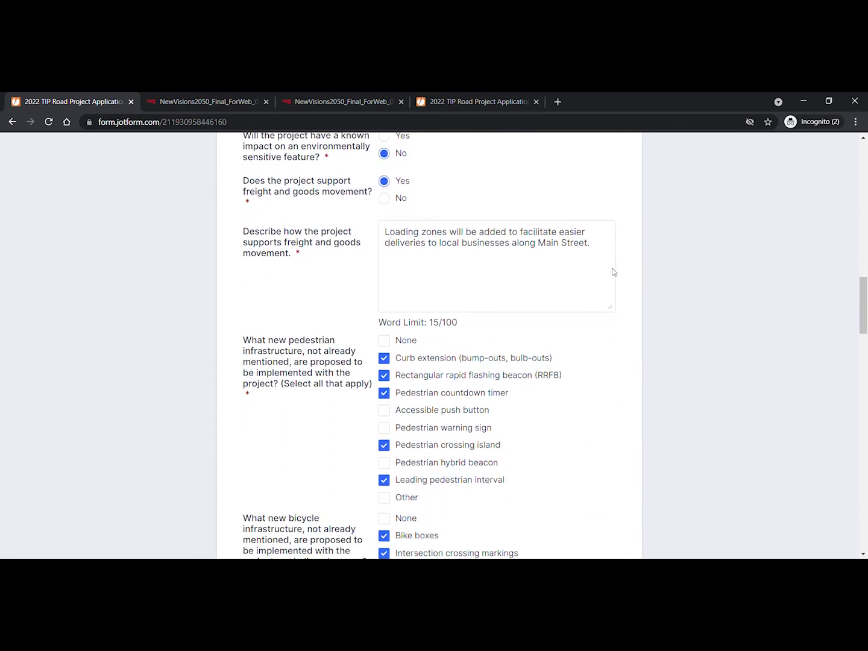
{"action": "scroll", "coordinate": [614, 272], "scroll_direction": "down", "scroll_amount": 3}
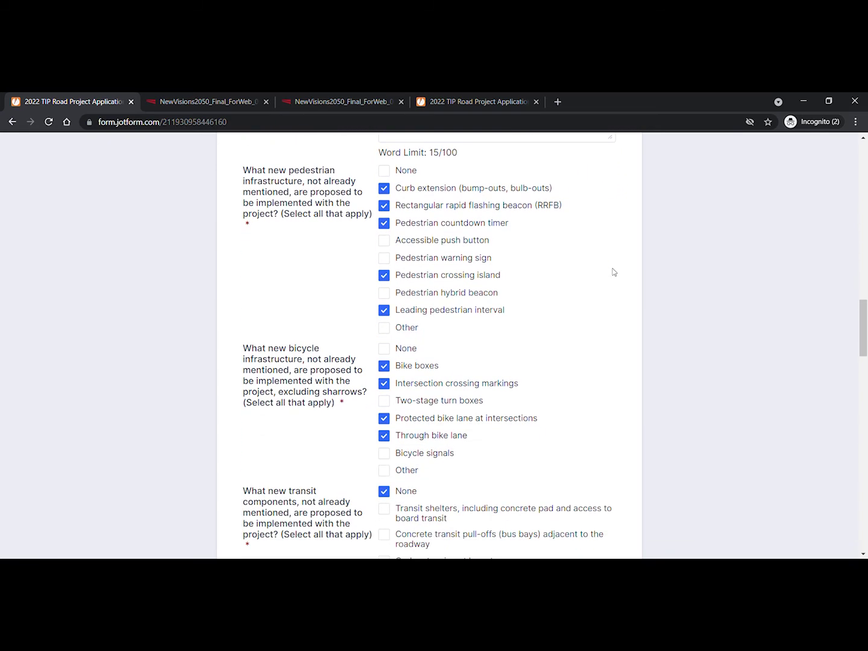
- Switch the answer on a known impact on an environmentally sensitive feature to Yes and back to No
{"action": "scroll", "coordinate": [614, 272], "scroll_direction": "up", "scroll_amount": 4}
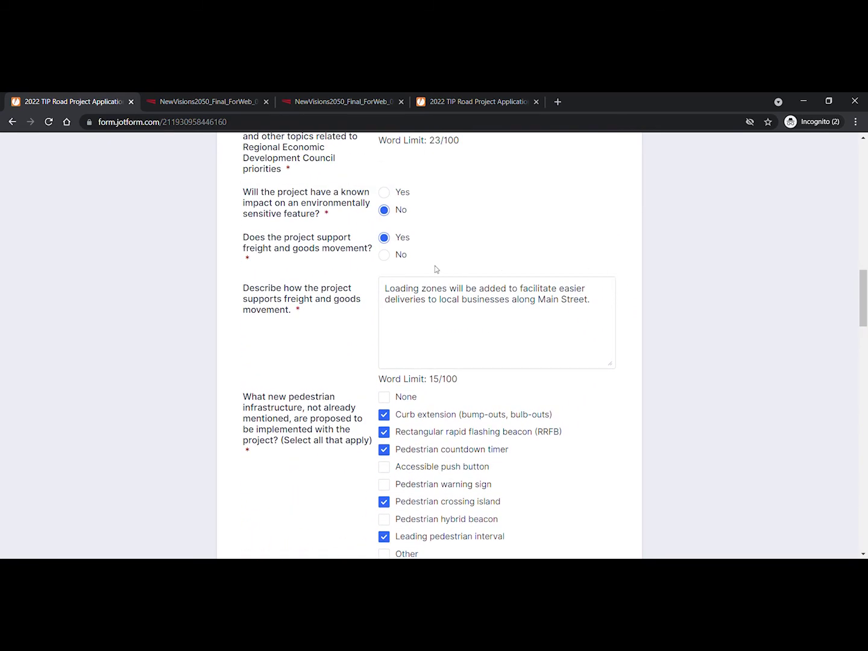
{"action": "left_click", "coordinate": [384, 192]}
{"action": "left_click", "coordinate": [389, 215]}
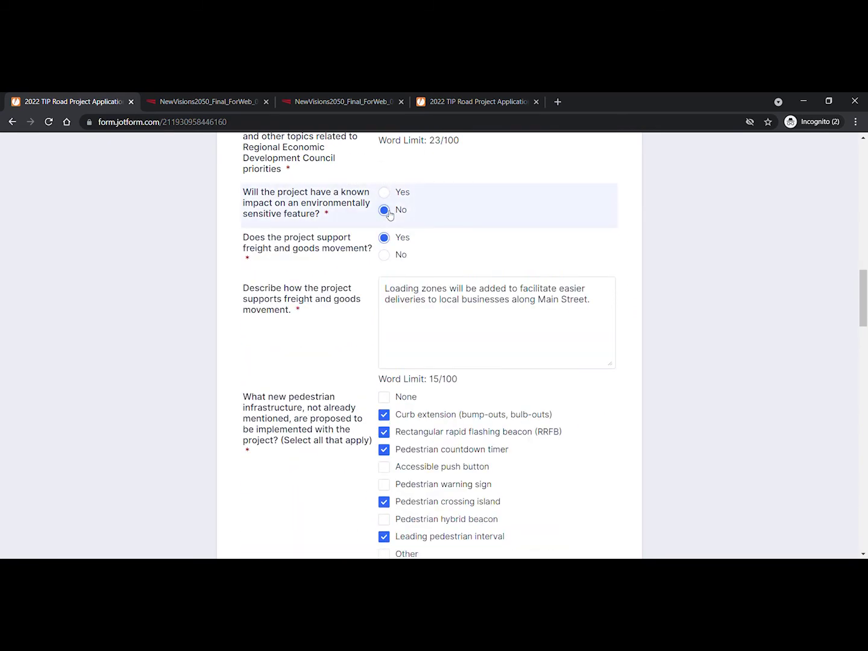
- Review the remaining infrastructure, travel demand, public health, safety and technology answers, and continue to Part D: Cost Estimate and Proposed Funding
{"action": "scroll", "coordinate": [635, 231], "scroll_direction": "down", "scroll_amount": 1}
{"action": "scroll", "coordinate": [635, 231], "scroll_direction": "down", "scroll_amount": 7}
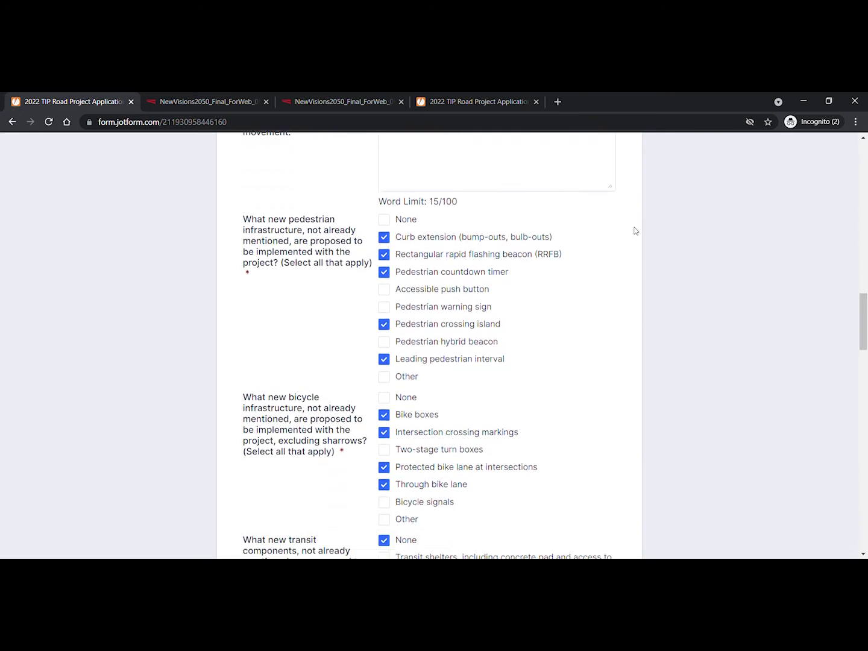
{"action": "scroll", "coordinate": [632, 233], "scroll_direction": "down", "scroll_amount": 4}
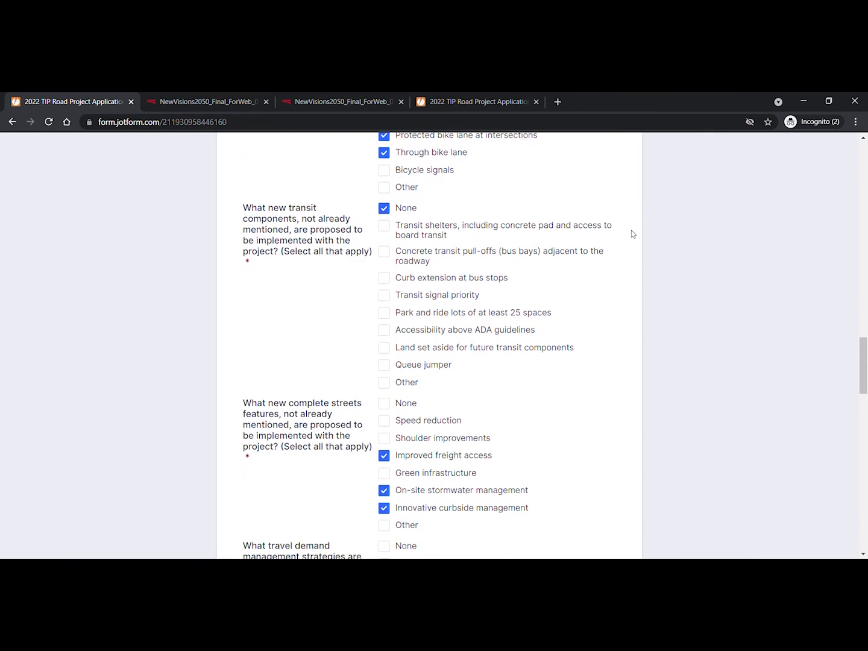
{"action": "scroll", "coordinate": [633, 233], "scroll_direction": "down", "scroll_amount": 3}
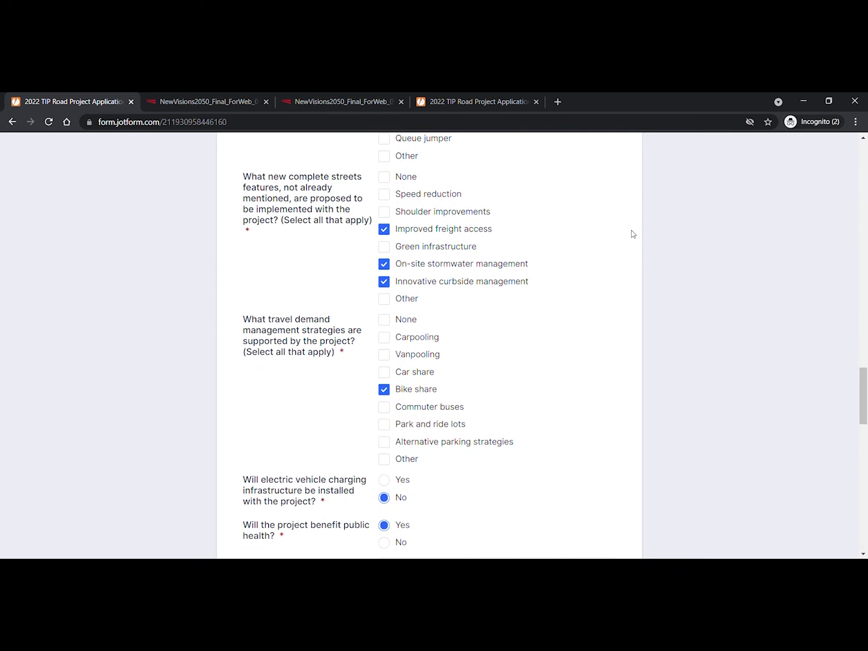
{"action": "left_click", "coordinate": [384, 316]}
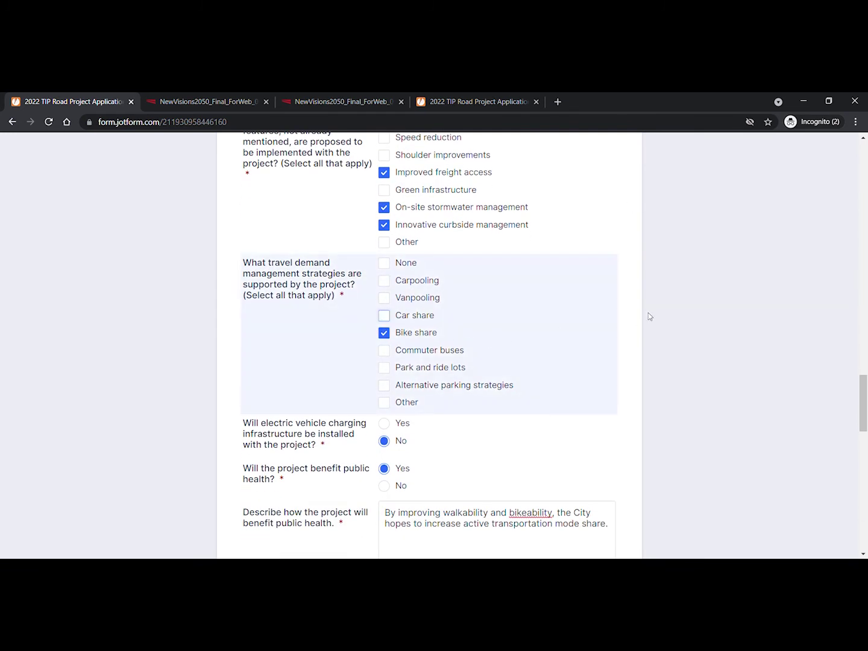
{"action": "scroll", "coordinate": [647, 313], "scroll_direction": "down", "scroll_amount": 2}
{"action": "scroll", "coordinate": [648, 313], "scroll_direction": "down", "scroll_amount": 2}
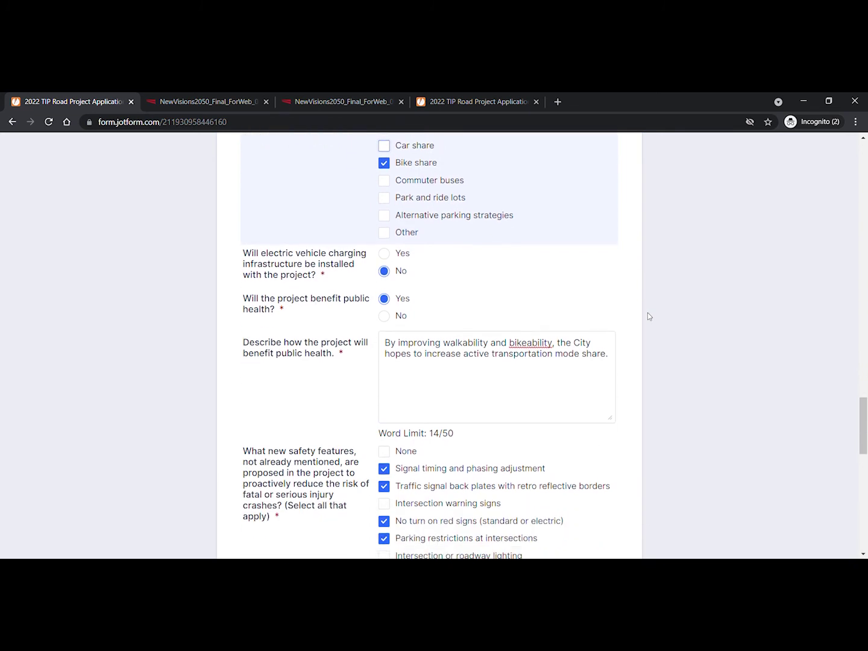
{"action": "scroll", "coordinate": [648, 316], "scroll_direction": "down", "scroll_amount": 7}
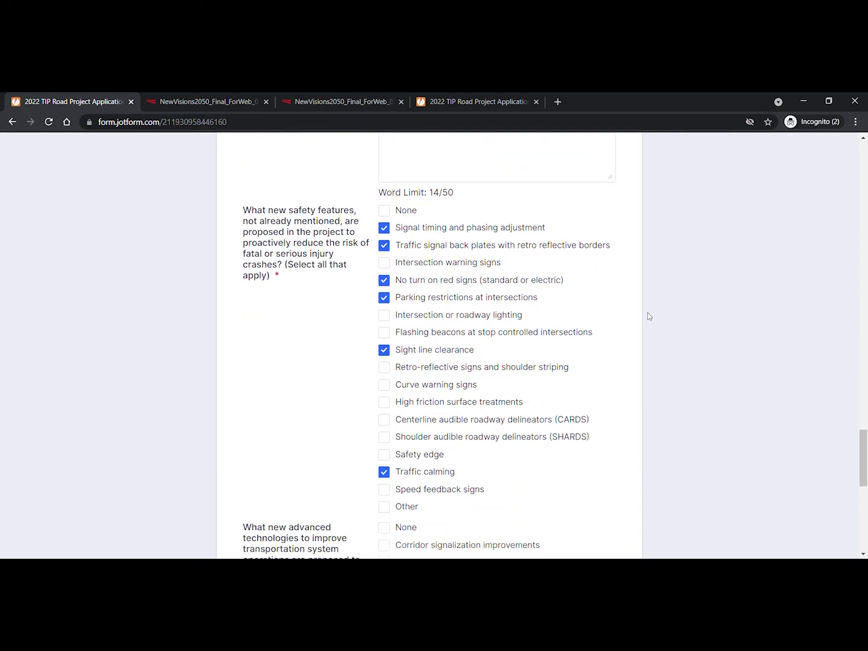
{"action": "scroll", "coordinate": [645, 316], "scroll_direction": "down", "scroll_amount": 5}
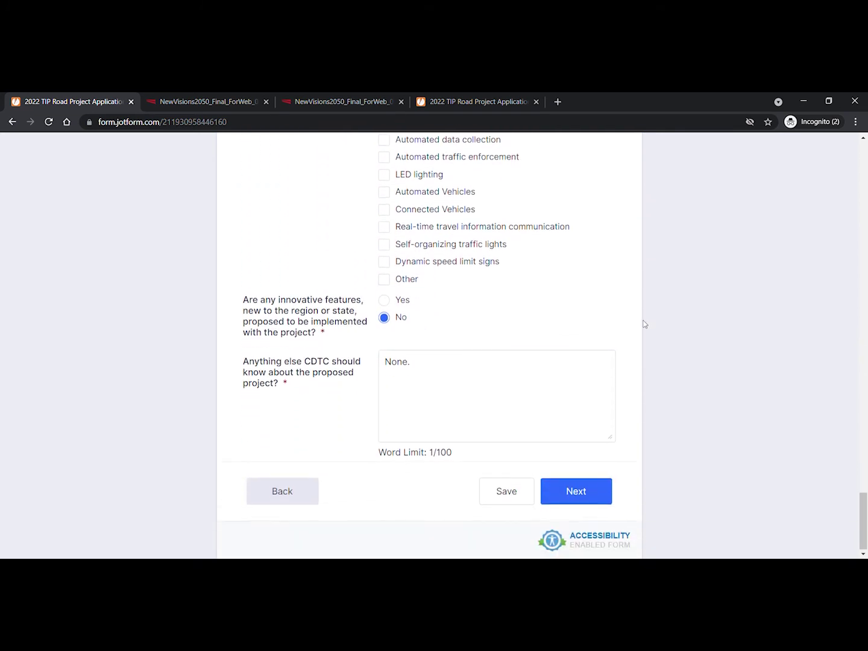
{"action": "left_click", "coordinate": [579, 489]}
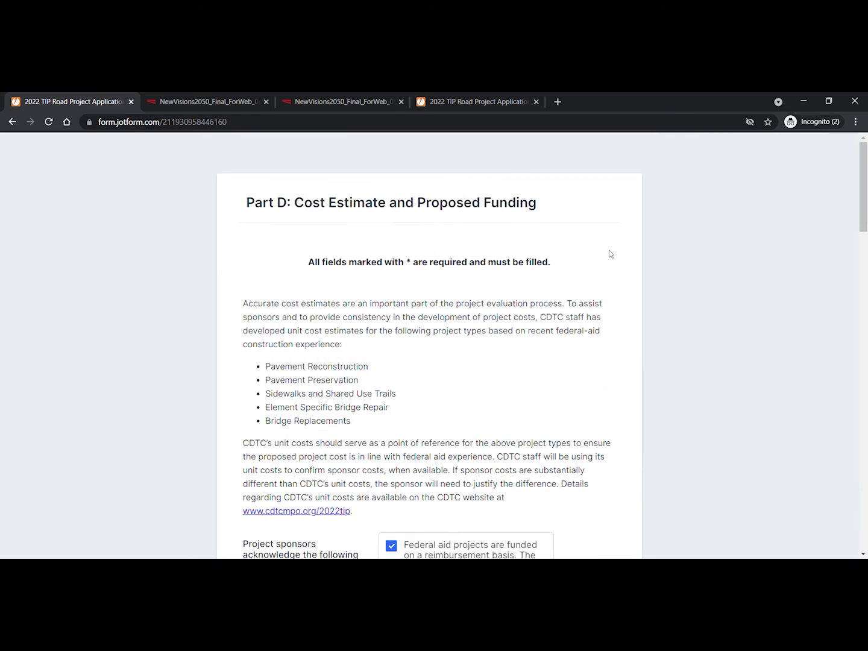
- Review the cost estimate acknowledgements, the Estimated Project Cost entries and the Funding Proposal entries
{"action": "scroll", "coordinate": [650, 275], "scroll_direction": "down", "scroll_amount": 1}
{"action": "scroll", "coordinate": [648, 280], "scroll_direction": "down", "scroll_amount": 6}
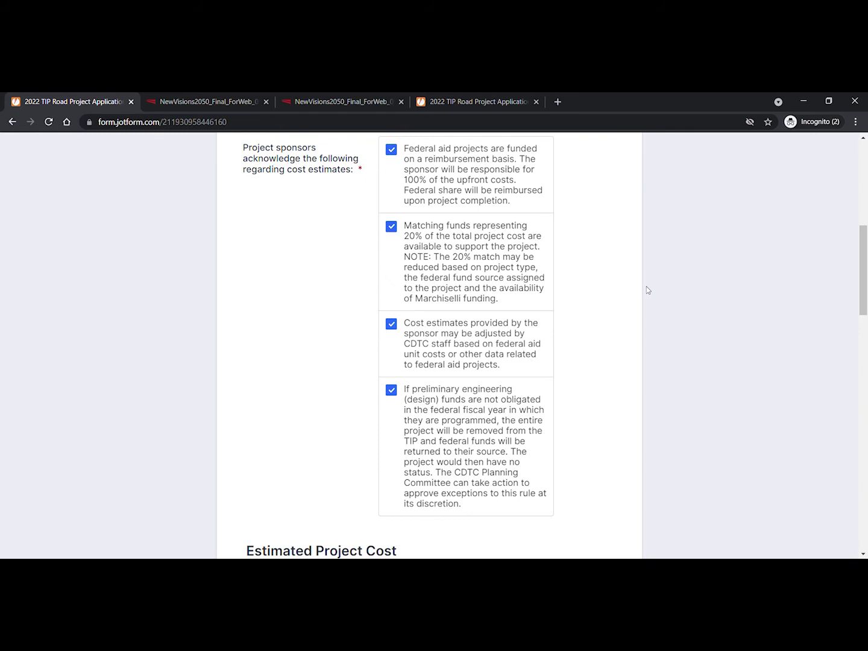
{"action": "scroll", "coordinate": [648, 290], "scroll_direction": "down", "scroll_amount": 7}
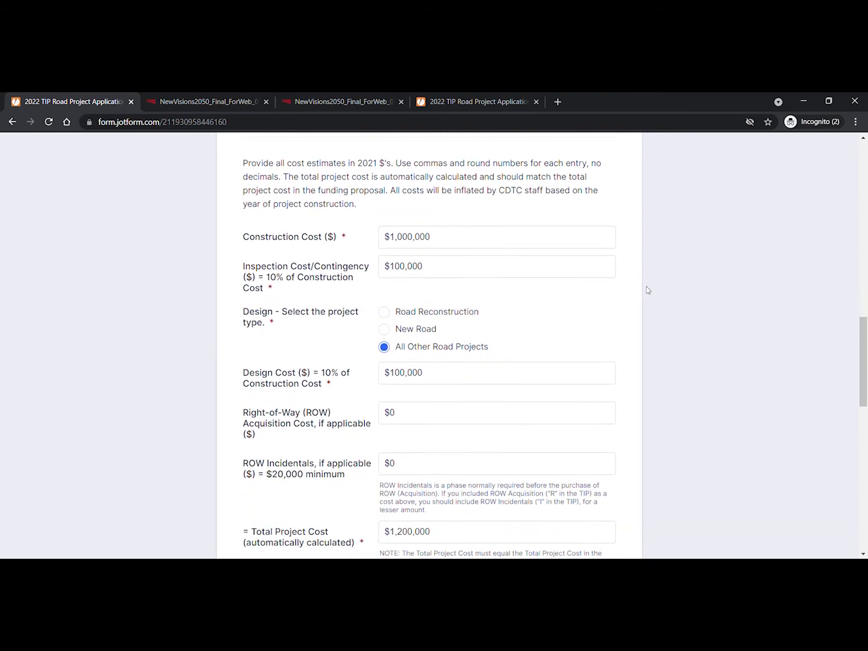
{"action": "scroll", "coordinate": [646, 291], "scroll_direction": "down", "scroll_amount": 1}
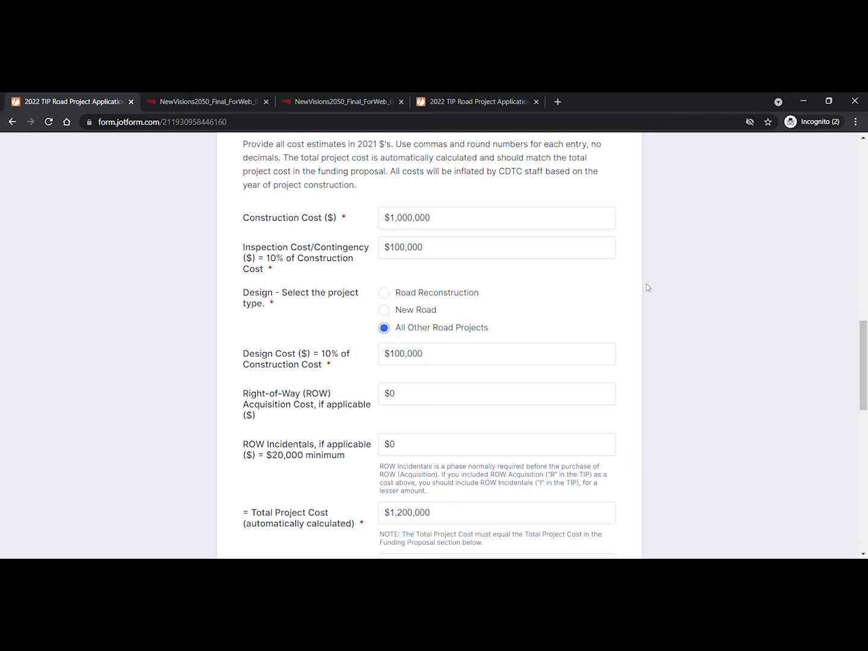
{"action": "scroll", "coordinate": [647, 283], "scroll_direction": "down", "scroll_amount": 8}
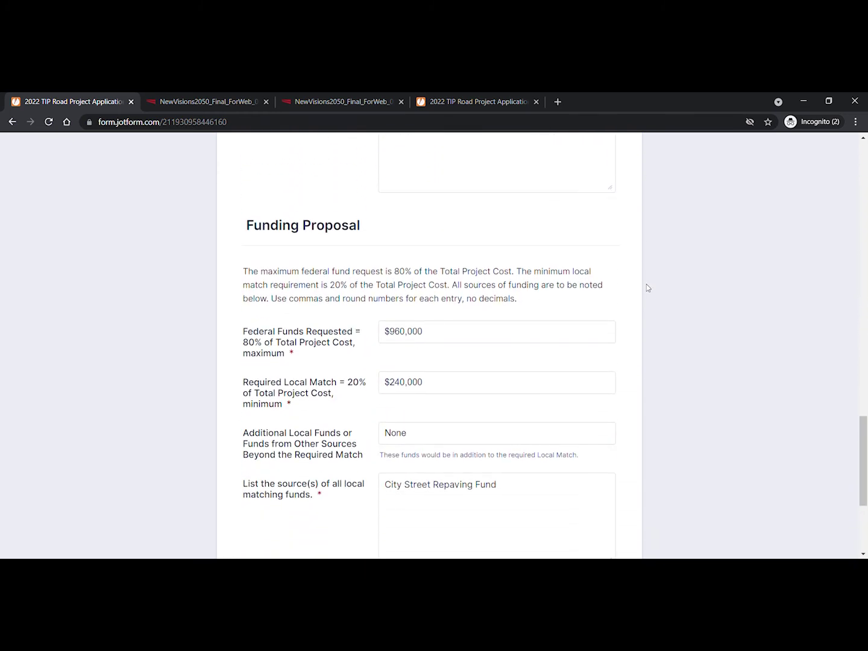
{"action": "scroll", "coordinate": [648, 287], "scroll_direction": "down", "scroll_amount": 1}
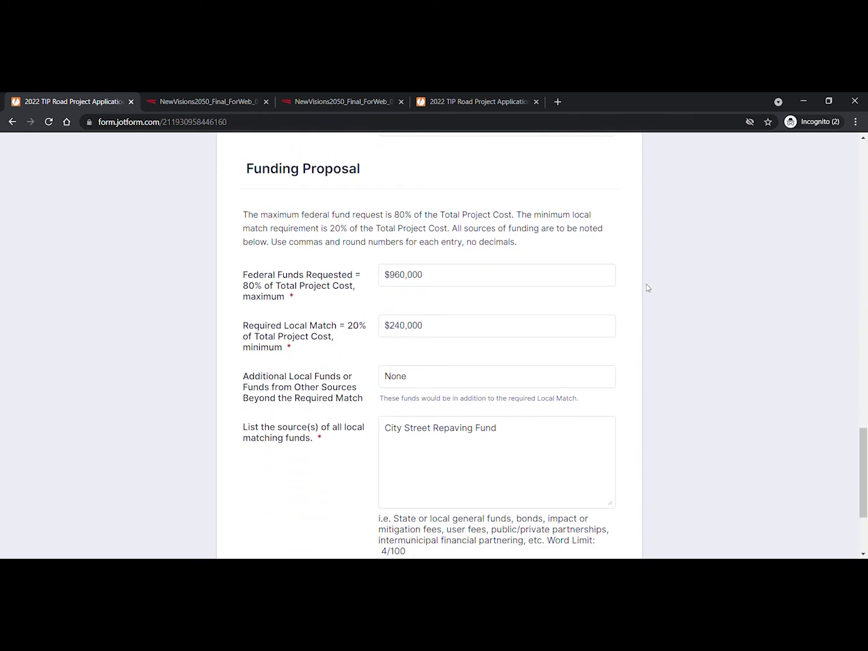
{"action": "scroll", "coordinate": [647, 288], "scroll_direction": "down", "scroll_amount": 2}
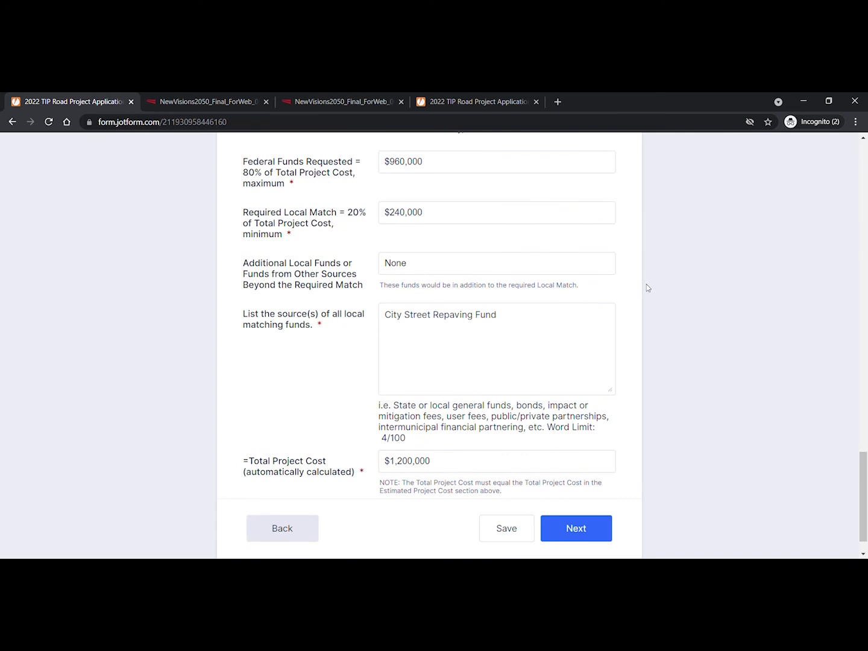
- Compare the Total Project Cost fields in the Funding Proposal and Estimated Project Cost sections, and continue to Part E
{"action": "left_click", "coordinate": [484, 460]}
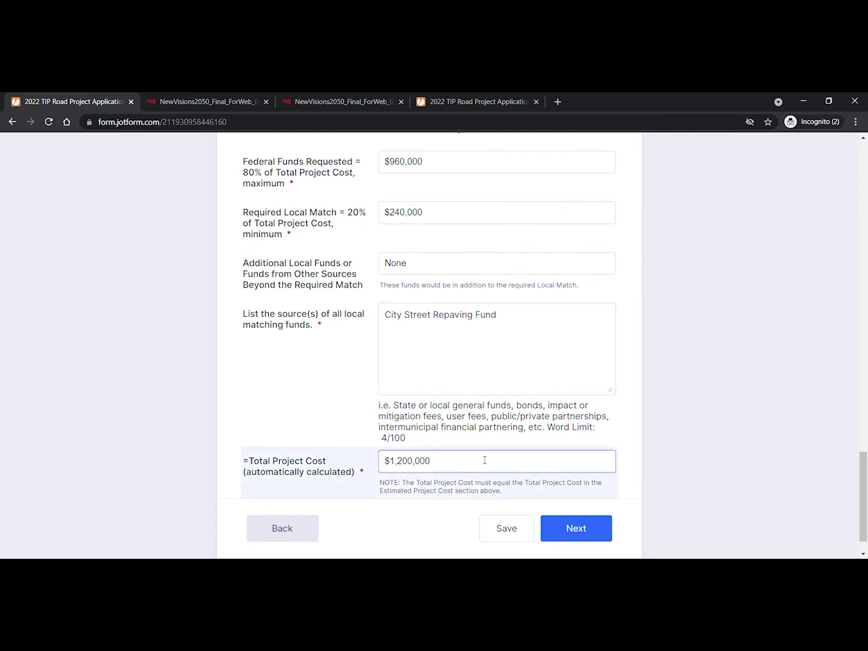
{"action": "scroll", "coordinate": [652, 411], "scroll_direction": "up", "scroll_amount": 8}
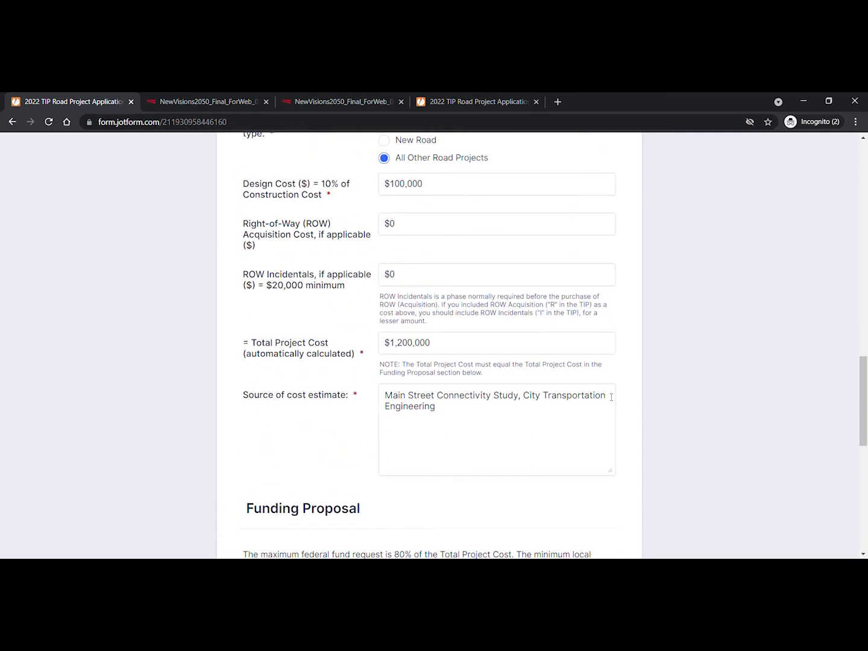
{"action": "left_click", "coordinate": [487, 342]}
{"action": "scroll", "coordinate": [487, 343], "scroll_direction": "down", "scroll_amount": 7}
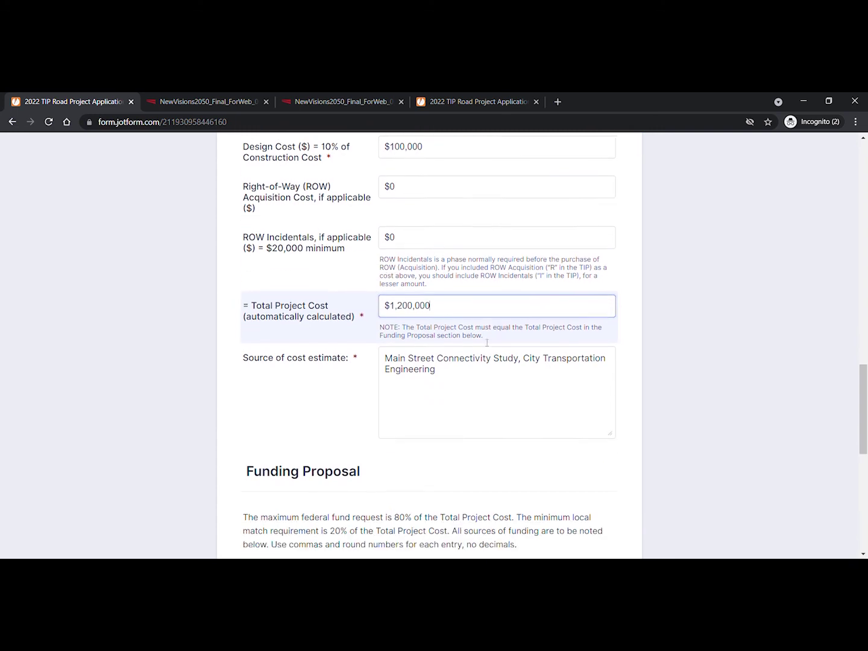
{"action": "left_click", "coordinate": [454, 471]}
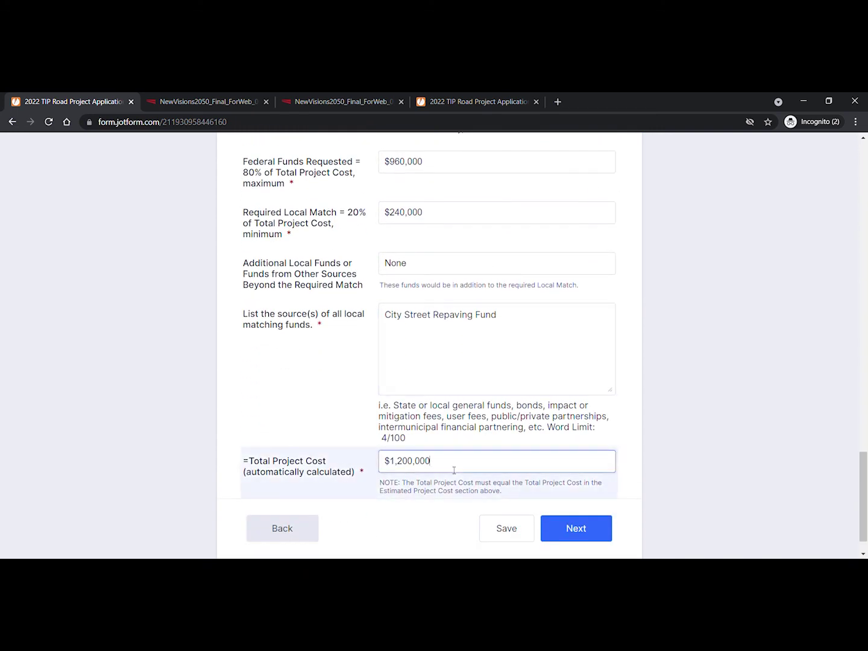
{"action": "left_click", "coordinate": [574, 531]}
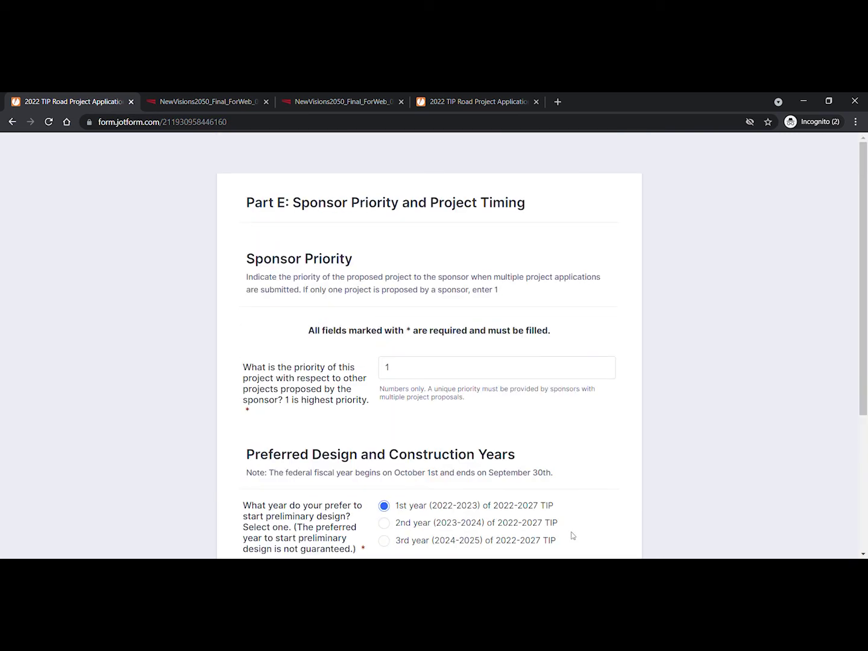
- Check the sponsor priority and preferred years, switching the construction year to 3rd year (2024-2025) and back to 2nd year (2023-2024)
{"action": "left_click", "coordinate": [470, 372]}
{"action": "left_click", "coordinate": [643, 348]}
{"action": "scroll", "coordinate": [642, 348], "scroll_direction": "down", "scroll_amount": 2}
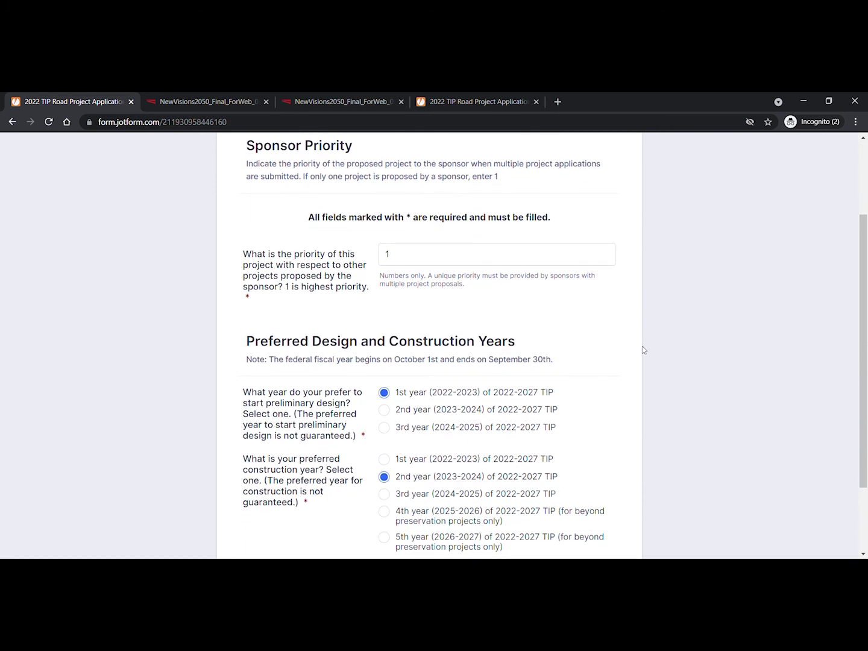
{"action": "scroll", "coordinate": [642, 346], "scroll_direction": "down", "scroll_amount": 1}
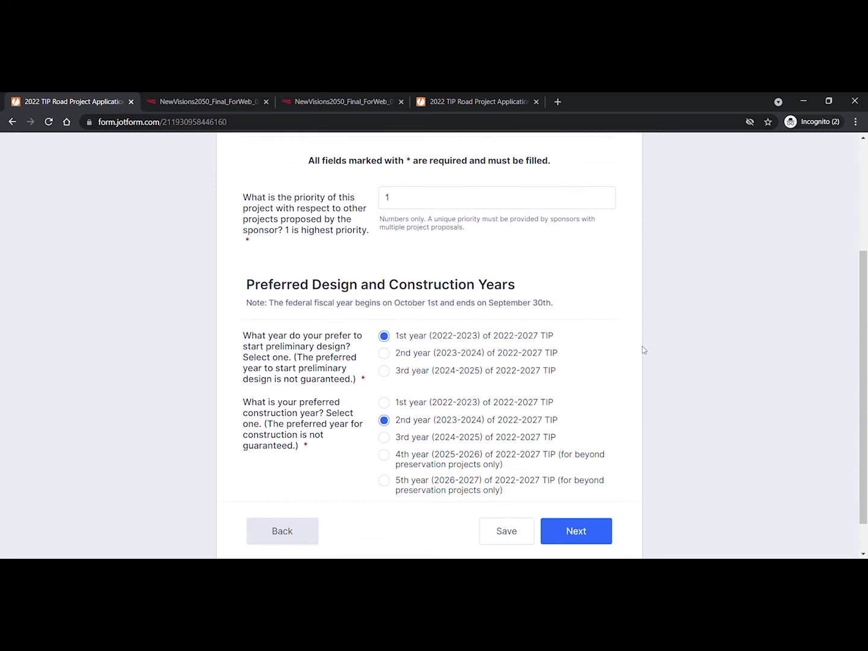
{"action": "left_click", "coordinate": [388, 439]}
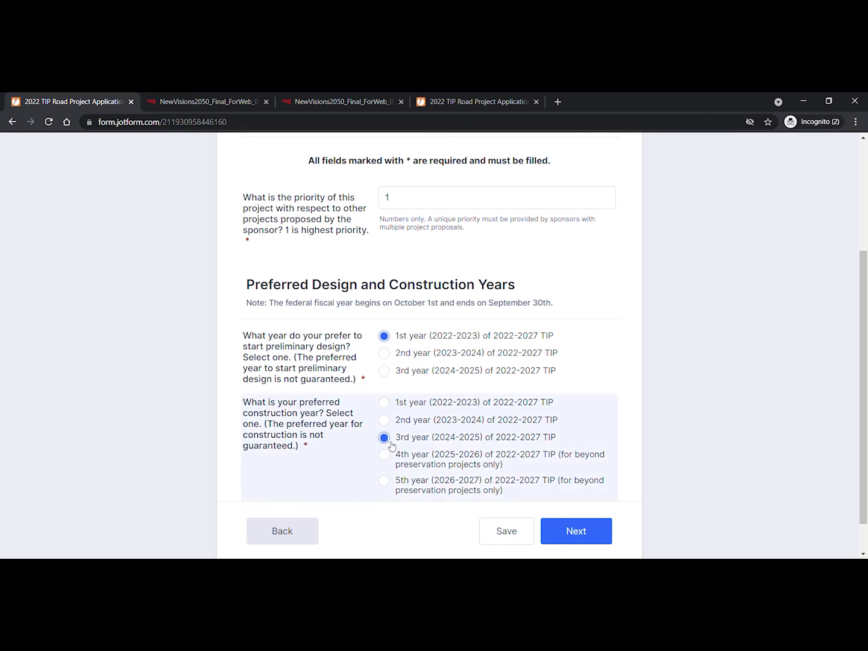
{"action": "left_click", "coordinate": [387, 422]}
- Continue to Part F: Application Submission and submit the application with the attached cover letter PDF
{"action": "left_click", "coordinate": [592, 528]}
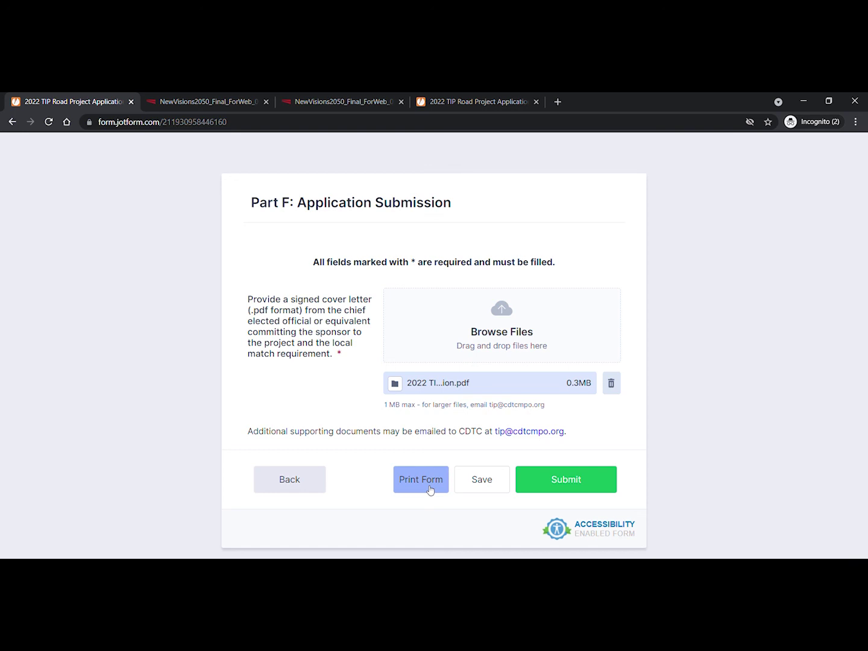
{"action": "left_click", "coordinate": [570, 488]}
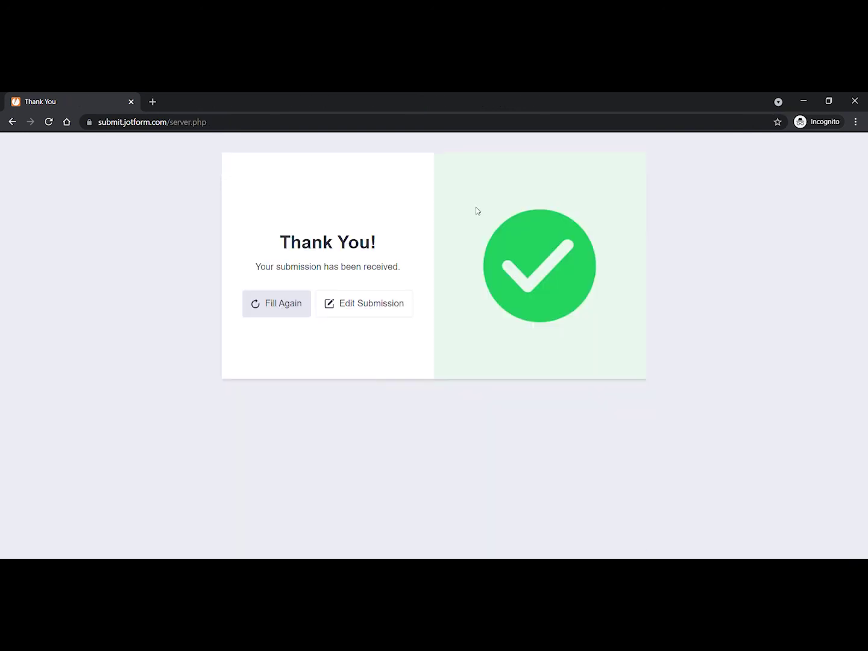